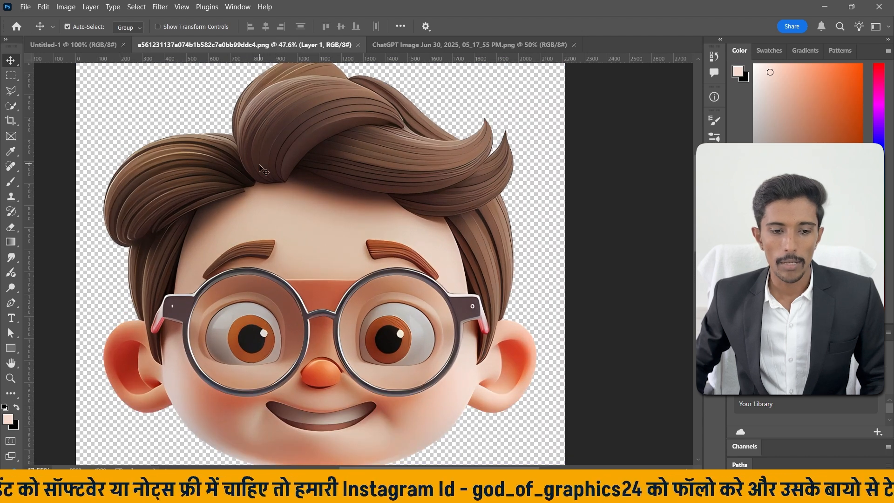
Choose the Eraser tool and set its brush hardness to 91%.
{"action": "scroll", "coordinate": [255, 180], "scroll_direction": "up", "scroll_amount": 3}
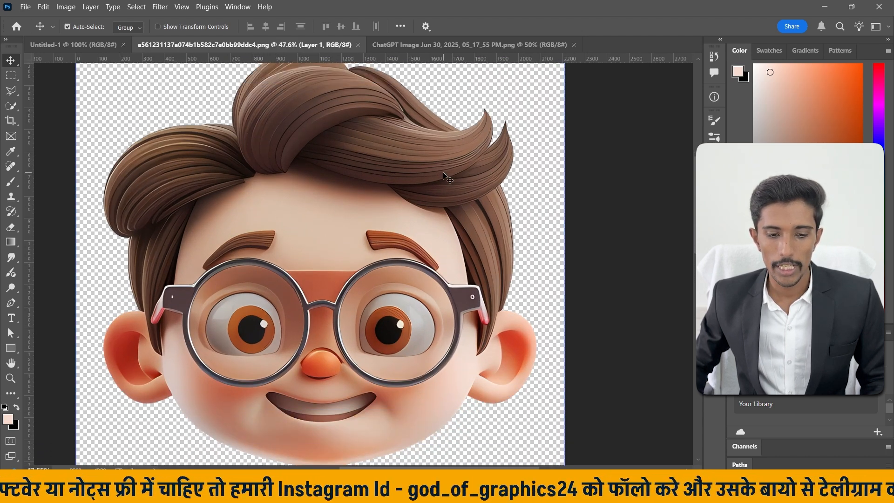
{"action": "scroll", "coordinate": [531, 198], "scroll_direction": "up", "scroll_amount": 2}
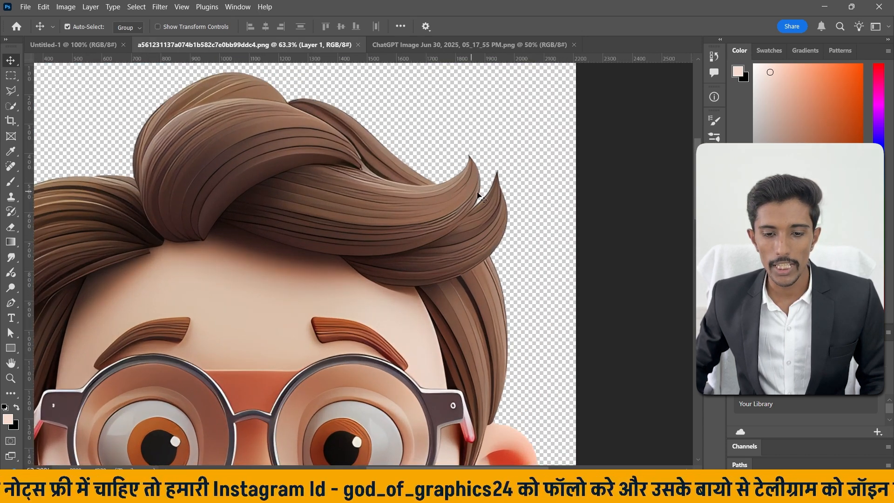
{"action": "right_click", "coordinate": [11, 226]}
{"action": "left_click", "coordinate": [63, 226]}
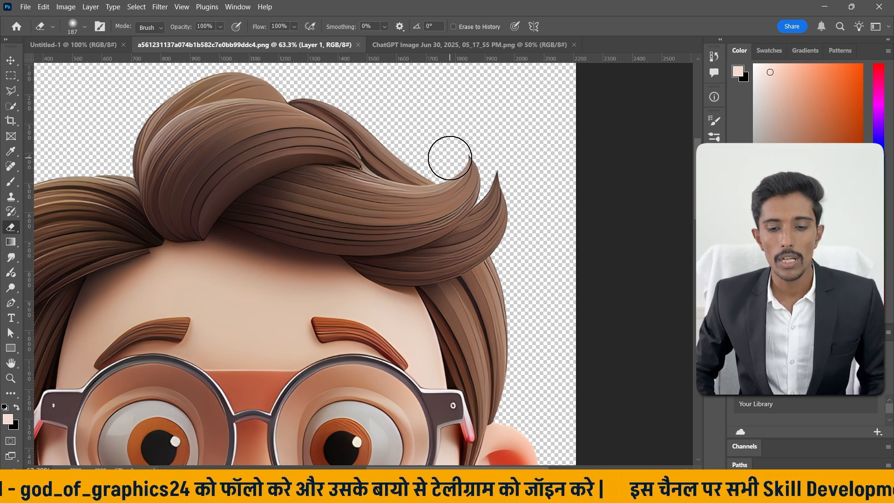
{"action": "left_click", "coordinate": [84, 27]}
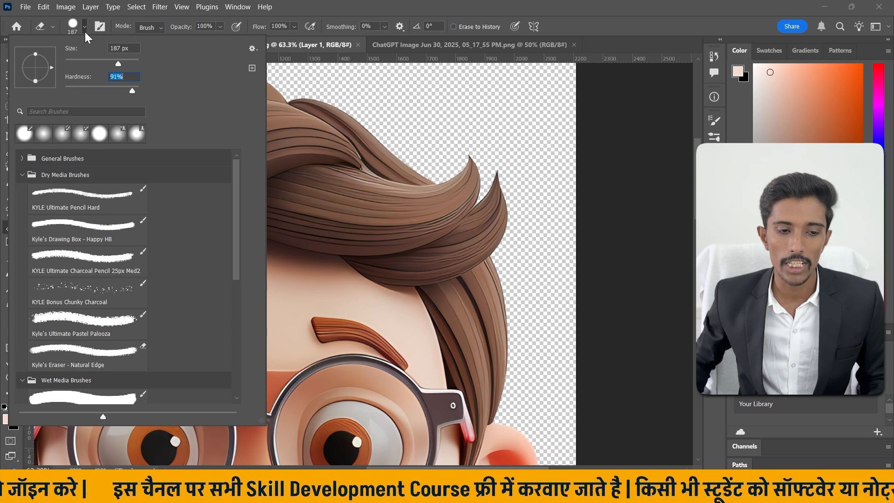
{"action": "key", "text": "Return"}
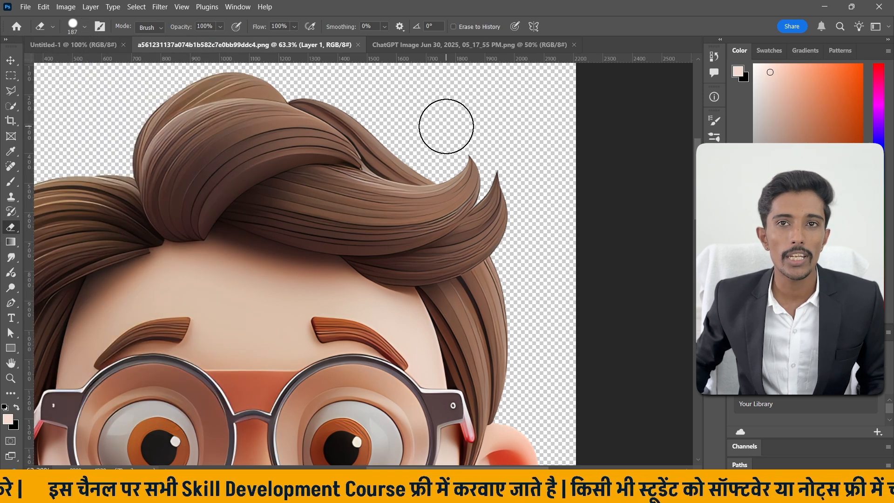
Try erasing the pointed hair tips on the right of the cartoon boy's hair, and undo the stroke.
{"action": "mouse_move", "coordinate": [447, 135]}
{"action": "left_mouse_down"}
{"action": "mouse_move", "coordinate": [506, 165]}
{"action": "mouse_move", "coordinate": [455, 146]}
{"action": "mouse_move", "coordinate": [455, 160]}
{"action": "mouse_move", "coordinate": [505, 206]}
{"action": "mouse_move", "coordinate": [525, 252]}
{"action": "mouse_move", "coordinate": [518, 248]}
{"action": "left_mouse_up"}
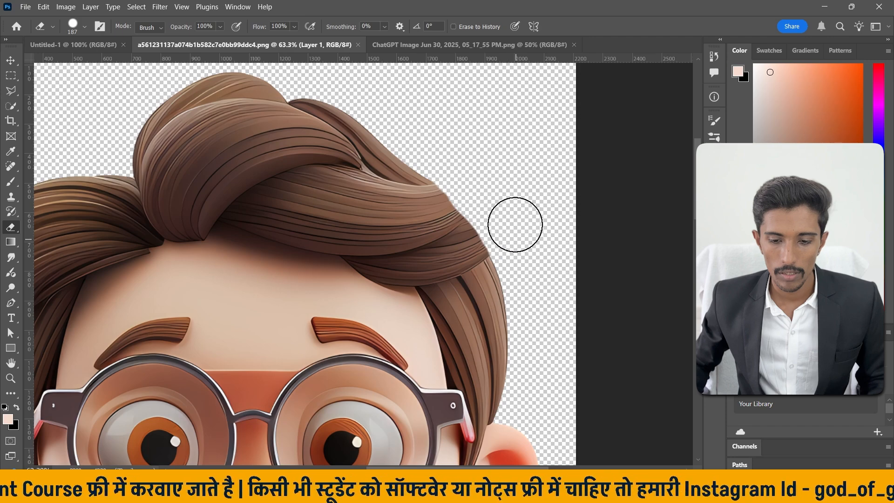
{"action": "scroll", "coordinate": [459, 150], "scroll_direction": "down", "scroll_amount": 5}
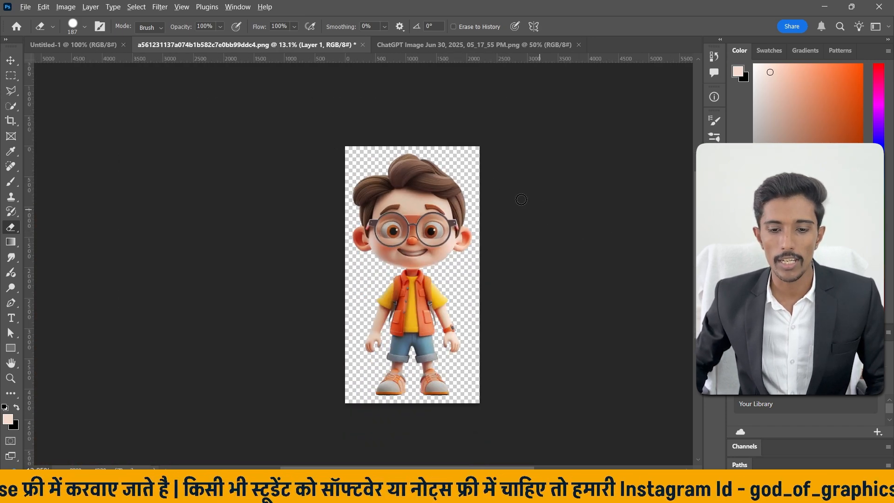
{"action": "scroll", "coordinate": [521, 199], "scroll_direction": "up", "scroll_amount": 2}
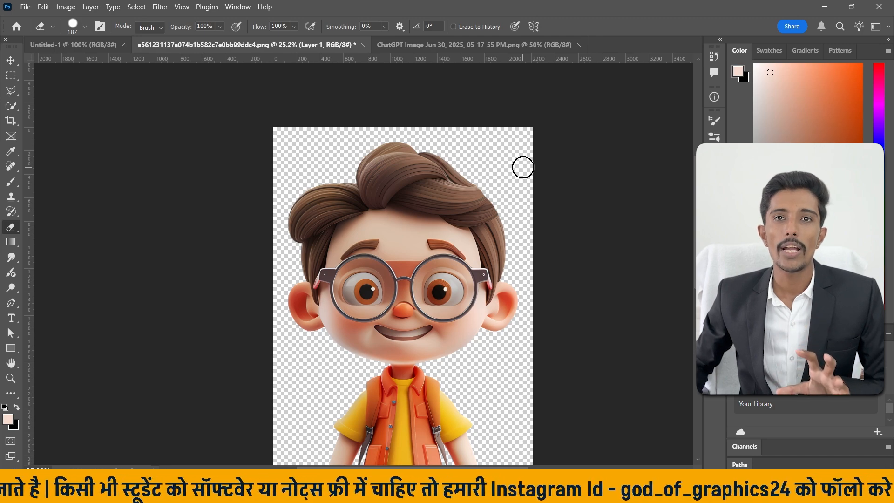
{"action": "key", "text": "ctrl+z"}
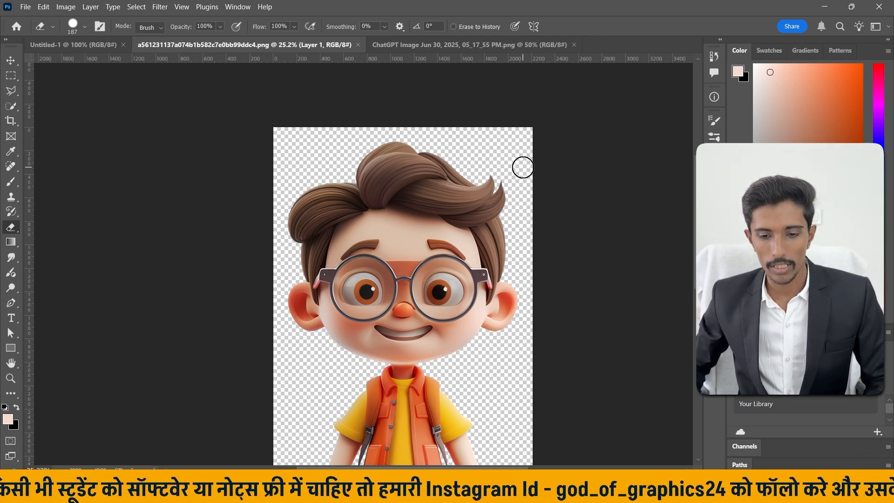
Review the Eraser's mode choices and opacity setting, along with the opacity setting of Layer 1.
{"action": "scroll", "coordinate": [523, 167], "scroll_direction": "up", "scroll_amount": 4}
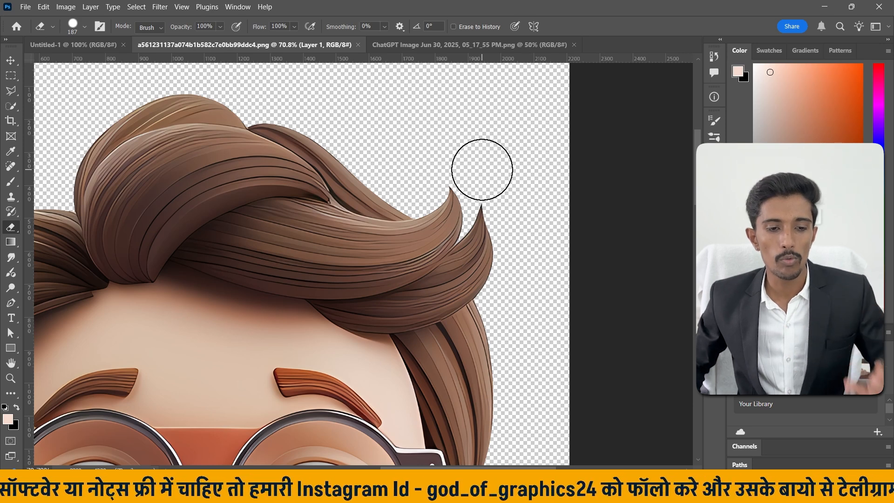
{"action": "left_click", "coordinate": [147, 27]}
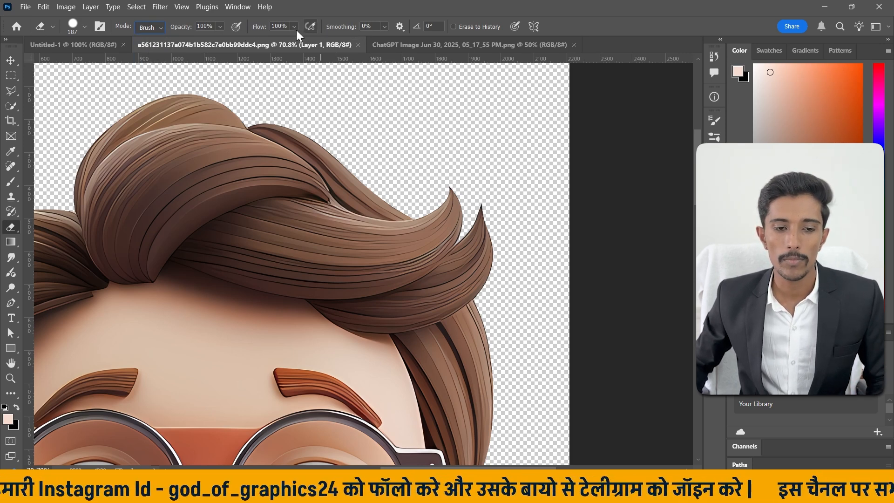
{"action": "left_click", "coordinate": [145, 29]}
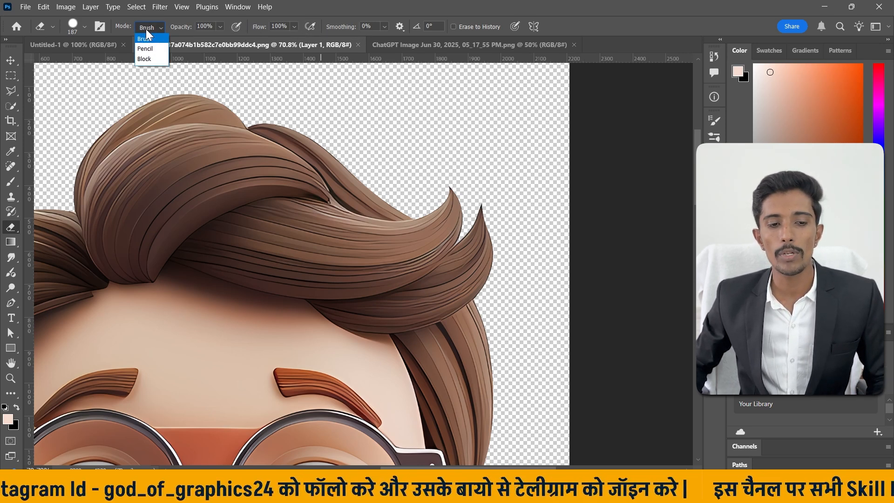
{"action": "left_click", "coordinate": [146, 29]}
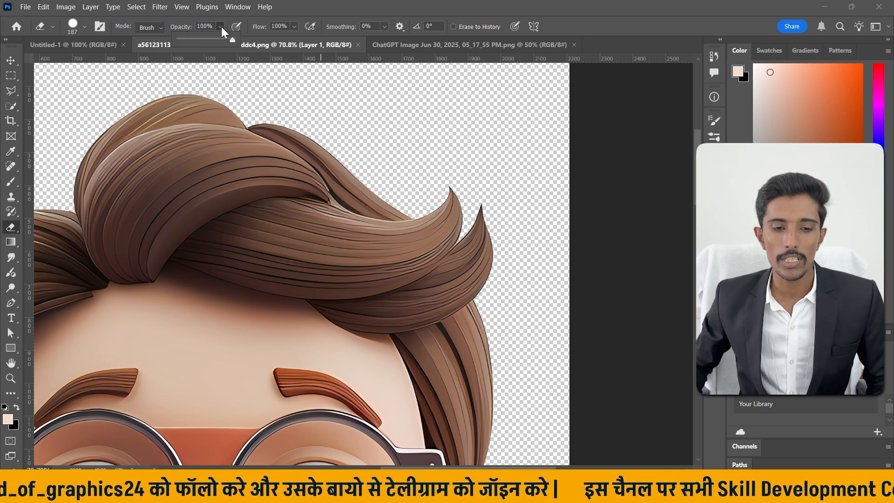
{"action": "key", "text": "F7"}
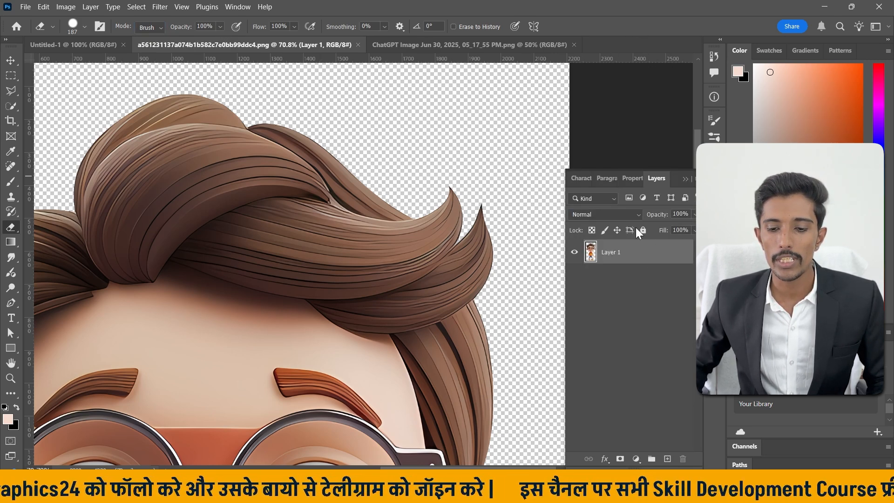
{"action": "left_click", "coordinate": [683, 177]}
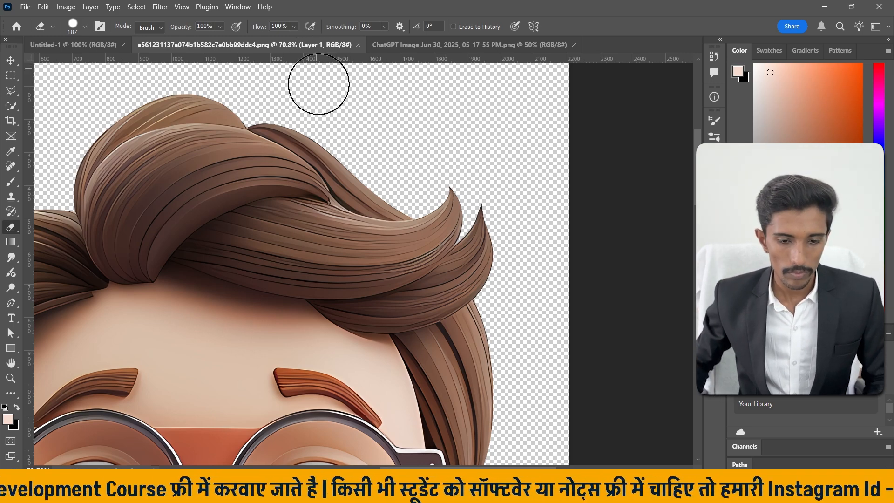
{"action": "scroll", "coordinate": [349, 181], "scroll_direction": "down", "scroll_amount": 4}
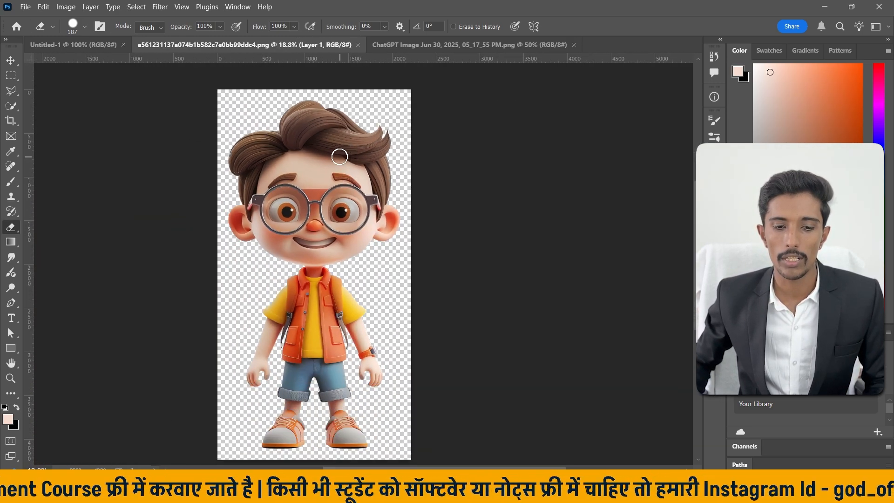
{"action": "scroll", "coordinate": [343, 163], "scroll_direction": "down", "scroll_amount": 1}
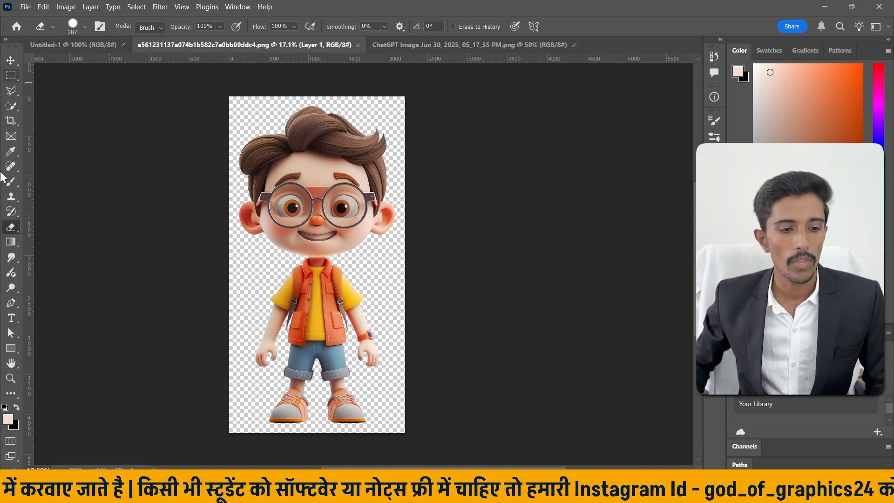
Choose the Background Eraser tool, switch to the ChatGPT image document, and sample the beige backdrop as the foreground colour.
{"action": "right_click", "coordinate": [11, 227]}
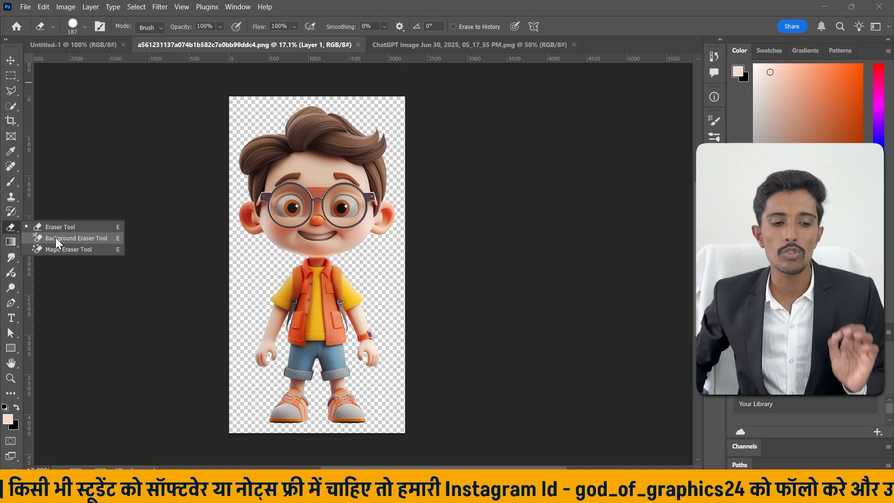
{"action": "left_click", "coordinate": [55, 237]}
{"action": "left_click", "coordinate": [466, 43]}
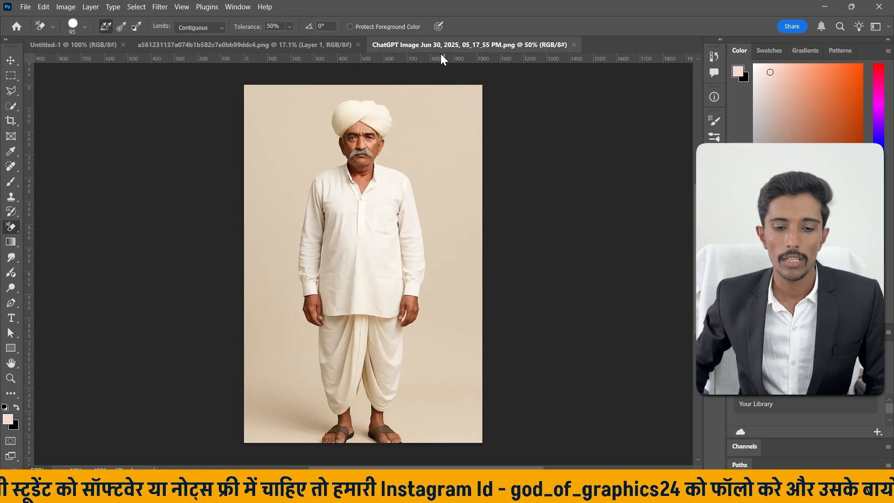
{"action": "scroll", "coordinate": [401, 141], "scroll_direction": "up", "scroll_amount": 5}
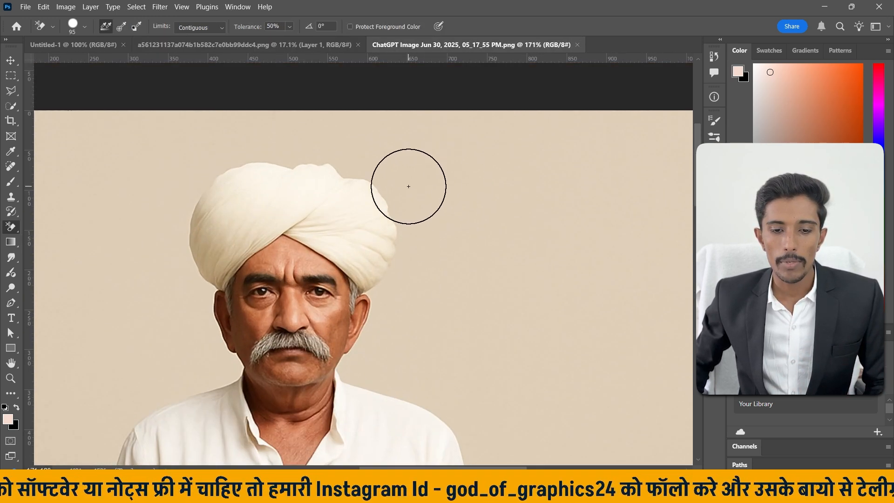
{"action": "left_click", "coordinate": [459, 186], "text": "alt"}
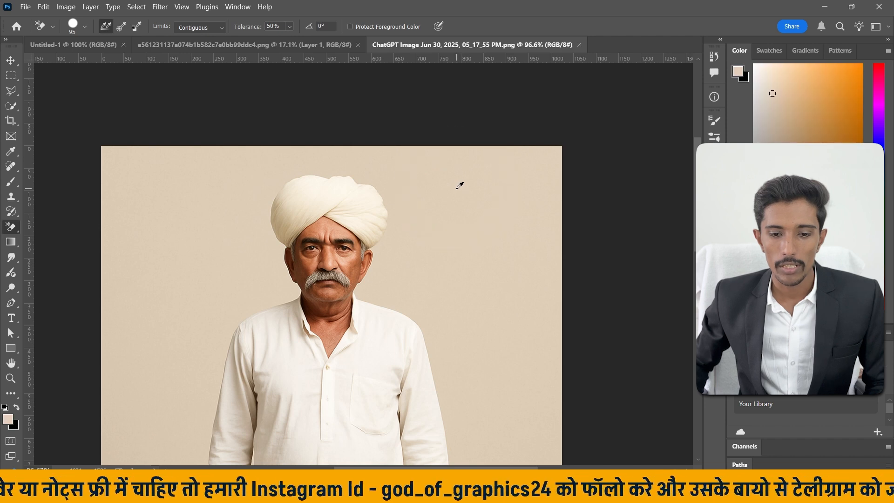
{"action": "left_click", "coordinate": [473, 192], "text": "alt"}
{"action": "left_click", "coordinate": [473, 192], "text": "alt"}
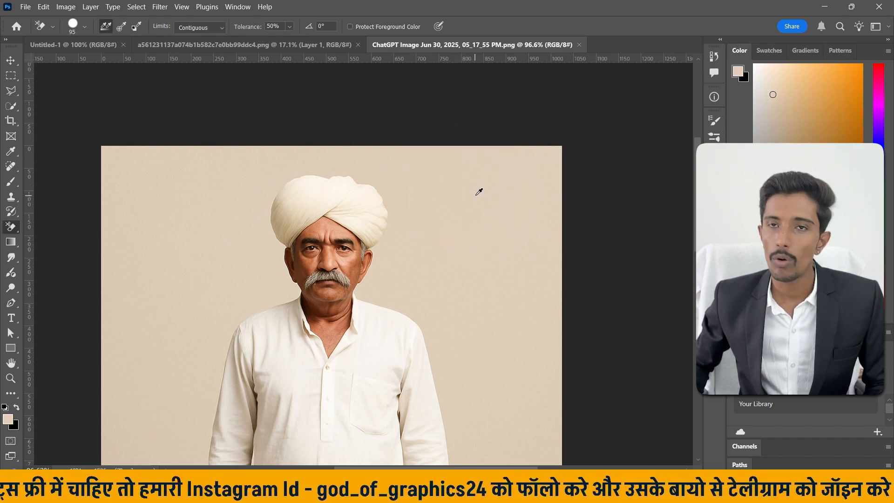
Erase the backdrop in the photo's upper-left corner, up to the turban, with the Background Eraser.
{"action": "scroll", "coordinate": [331, 146], "scroll_direction": "up", "scroll_amount": 1}
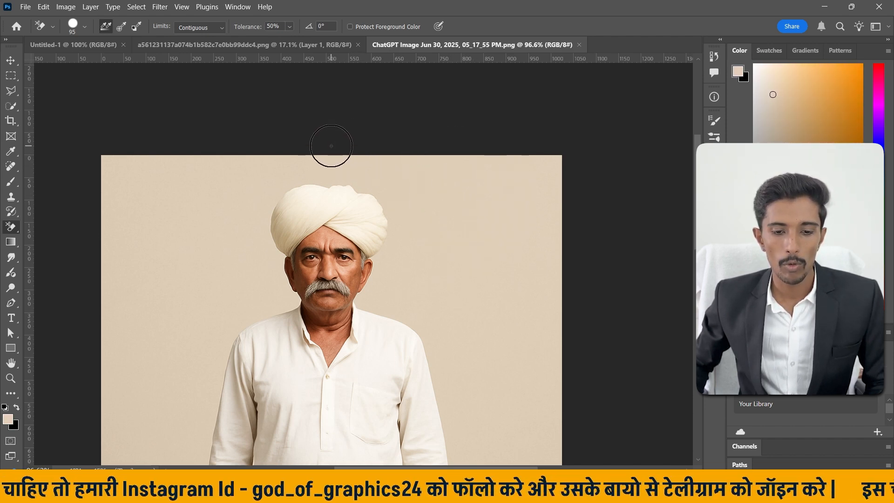
{"action": "scroll", "coordinate": [328, 145], "scroll_direction": "down", "scroll_amount": 2}
{"action": "mouse_move", "coordinate": [123, 124]}
{"action": "left_mouse_down"}
{"action": "mouse_move", "coordinate": [117, 155]}
{"action": "mouse_move", "coordinate": [145, 167]}
{"action": "mouse_move", "coordinate": [89, 190]}
{"action": "mouse_move", "coordinate": [279, 139]}
{"action": "mouse_move", "coordinate": [255, 172]}
{"action": "left_mouse_up"}
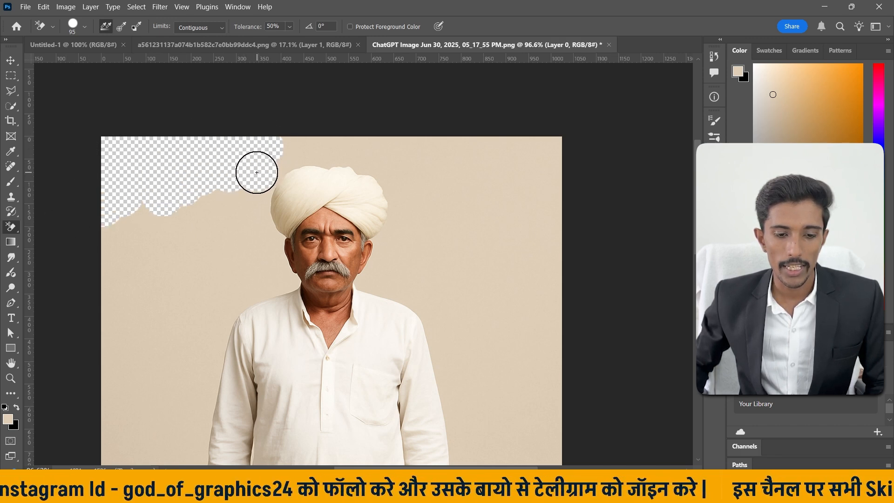
Try erasing the backdrop along the turban's left and upper edges at 50% tolerance, undoing each stroke.
{"action": "scroll", "coordinate": [258, 167], "scroll_direction": "up", "scroll_amount": 3}
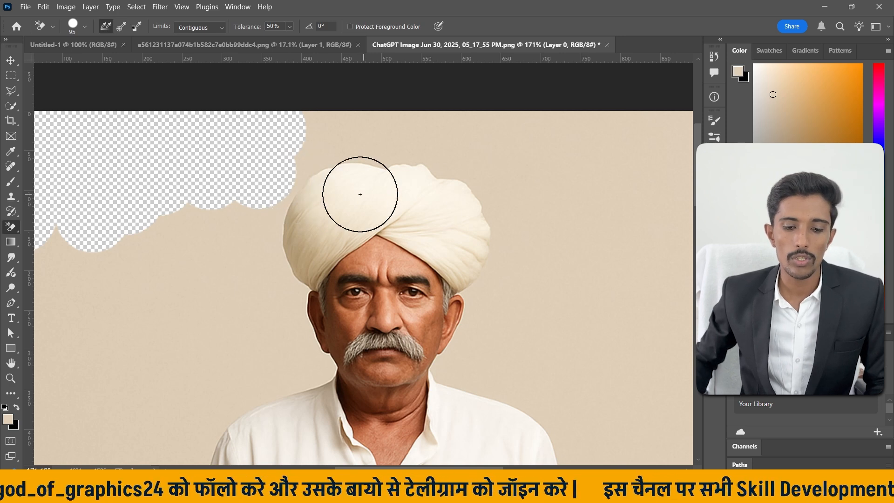
{"action": "mouse_move", "coordinate": [322, 177]}
{"action": "left_mouse_down"}
{"action": "mouse_move", "coordinate": [299, 143]}
{"action": "mouse_move", "coordinate": [307, 132]}
{"action": "mouse_move", "coordinate": [293, 179]}
{"action": "mouse_move", "coordinate": [253, 192]}
{"action": "left_mouse_up"}
{"action": "key", "text": "ctrl+z"}
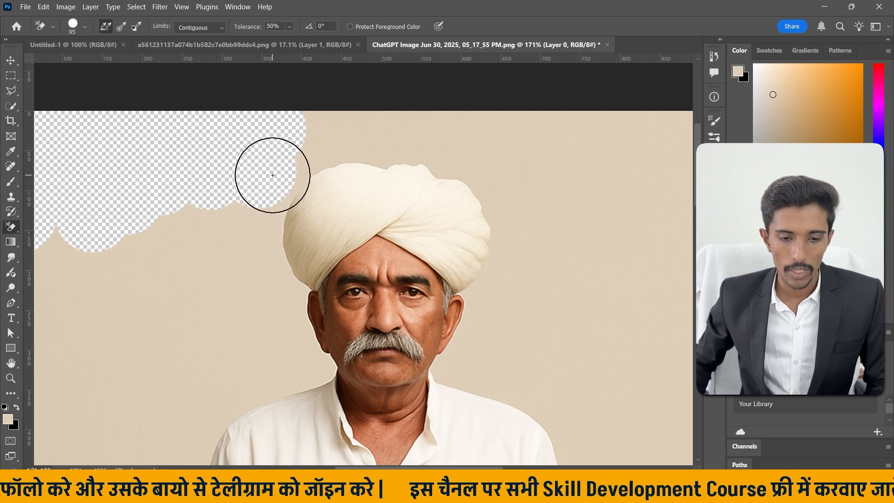
{"action": "mouse_move", "coordinate": [295, 129]}
{"action": "left_mouse_down"}
{"action": "mouse_move", "coordinate": [398, 127]}
{"action": "mouse_move", "coordinate": [371, 141]}
{"action": "left_mouse_up"}
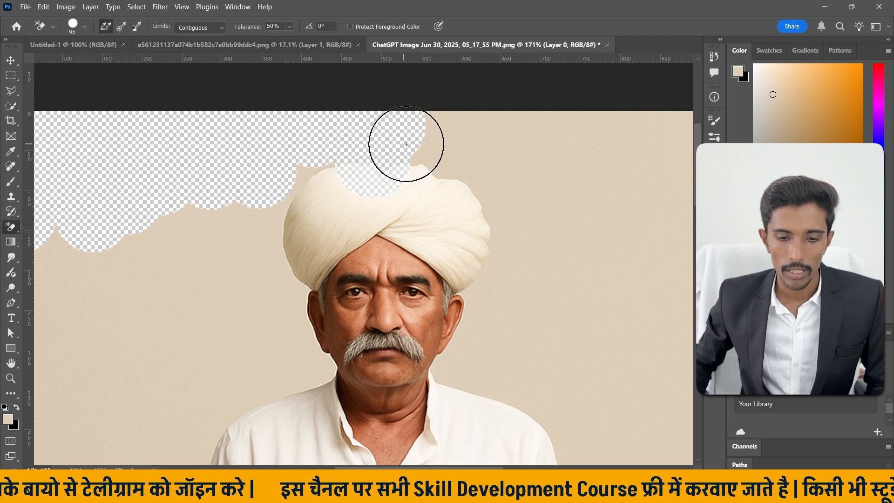
{"action": "key", "text": "ctrl+z"}
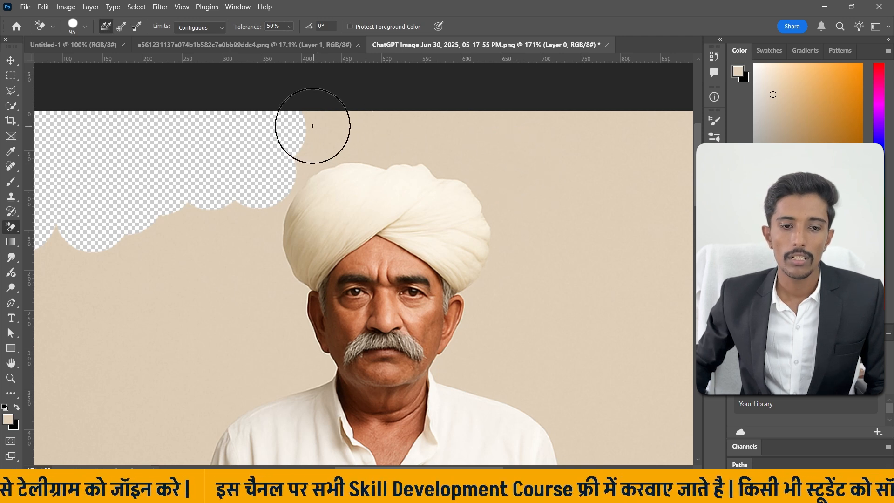
Set the Background Eraser's tolerance to 10% and erase the backdrop above the turban and down its right side to the ear.
{"action": "left_click", "coordinate": [289, 27]}
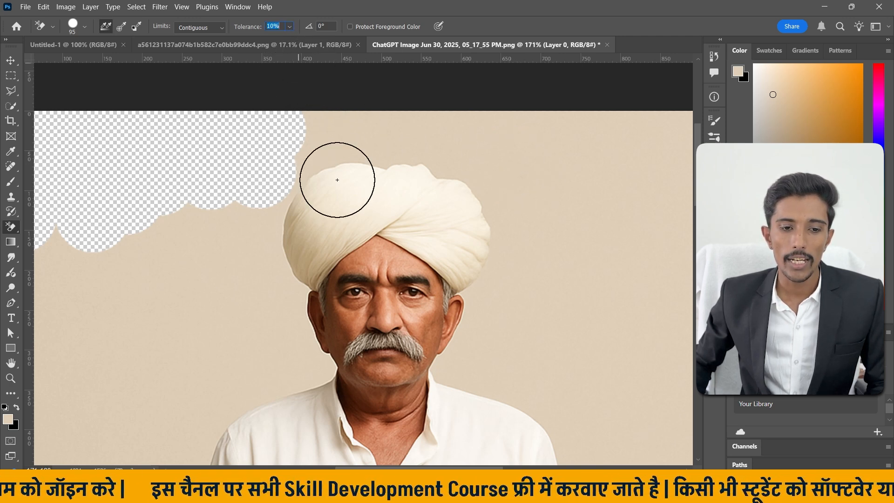
{"action": "mouse_move", "coordinate": [335, 179]}
{"action": "left_mouse_down"}
{"action": "mouse_move", "coordinate": [333, 136]}
{"action": "mouse_move", "coordinate": [341, 152]}
{"action": "mouse_move", "coordinate": [370, 159]}
{"action": "mouse_move", "coordinate": [353, 155]}
{"action": "mouse_move", "coordinate": [429, 157]}
{"action": "mouse_move", "coordinate": [369, 124]}
{"action": "left_mouse_up"}
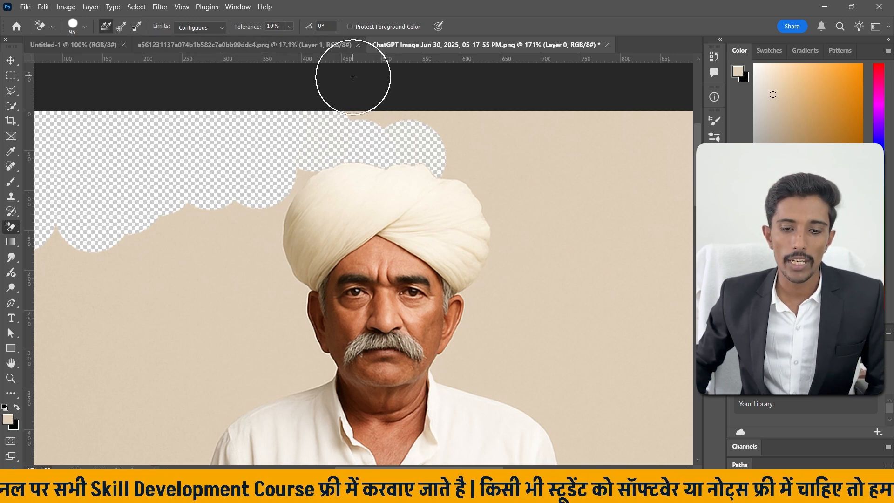
{"action": "mouse_move", "coordinate": [353, 80]}
{"action": "left_mouse_down"}
{"action": "mouse_move", "coordinate": [366, 127]}
{"action": "mouse_move", "coordinate": [340, 103]}
{"action": "mouse_move", "coordinate": [435, 113]}
{"action": "mouse_move", "coordinate": [375, 113]}
{"action": "mouse_move", "coordinate": [417, 120]}
{"action": "mouse_move", "coordinate": [393, 135]}
{"action": "mouse_move", "coordinate": [465, 170]}
{"action": "left_mouse_up"}
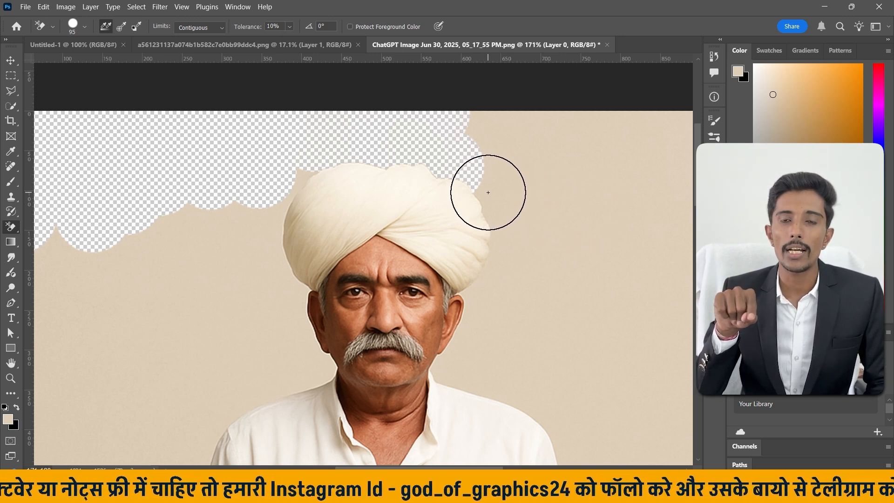
{"action": "left_click", "coordinate": [491, 192]}
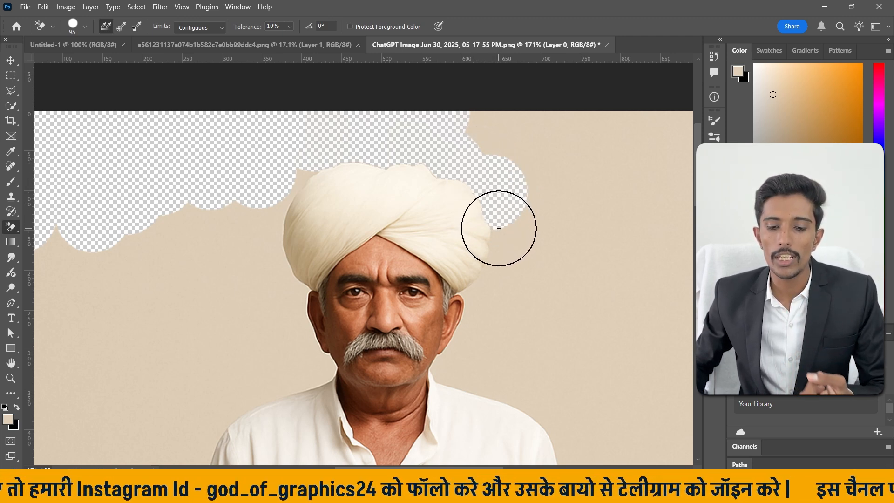
{"action": "left_click", "coordinate": [504, 242]}
{"action": "left_click_drag", "start_coordinate": [501, 241], "coordinate": [480, 299]}
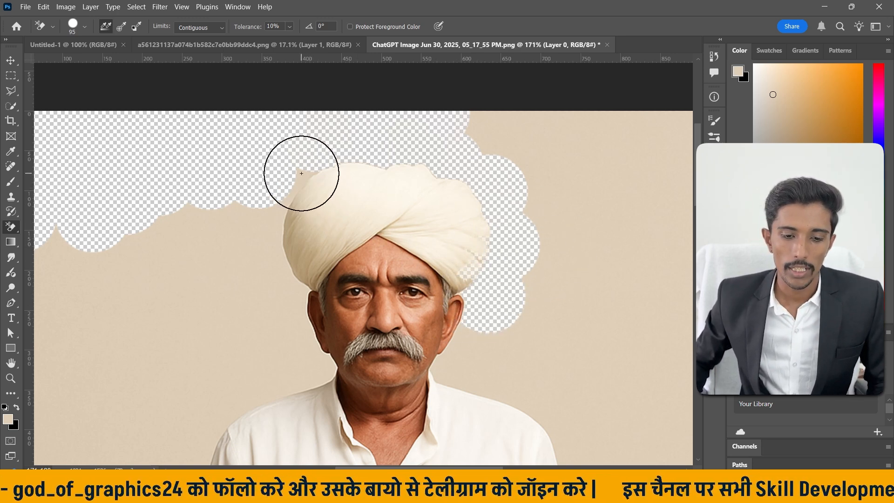
Erase the backdrop along the left side of the turban, face and shoulder with the Background Eraser.
{"action": "mouse_move", "coordinate": [300, 169]}
{"action": "left_mouse_down"}
{"action": "mouse_move", "coordinate": [280, 192]}
{"action": "mouse_move", "coordinate": [276, 234]}
{"action": "mouse_move", "coordinate": [279, 221]}
{"action": "mouse_move", "coordinate": [342, 175]}
{"action": "mouse_move", "coordinate": [317, 212]}
{"action": "mouse_move", "coordinate": [315, 200]}
{"action": "mouse_move", "coordinate": [311, 220]}
{"action": "mouse_move", "coordinate": [314, 197]}
{"action": "mouse_move", "coordinate": [303, 203]}
{"action": "mouse_move", "coordinate": [286, 252]}
{"action": "mouse_move", "coordinate": [298, 199]}
{"action": "mouse_move", "coordinate": [274, 250]}
{"action": "mouse_move", "coordinate": [283, 280]}
{"action": "mouse_move", "coordinate": [268, 249]}
{"action": "mouse_move", "coordinate": [268, 273]}
{"action": "mouse_move", "coordinate": [276, 298]}
{"action": "mouse_move", "coordinate": [283, 289]}
{"action": "mouse_move", "coordinate": [299, 358]}
{"action": "mouse_move", "coordinate": [320, 379]}
{"action": "mouse_move", "coordinate": [321, 370]}
{"action": "mouse_move", "coordinate": [256, 392]}
{"action": "mouse_move", "coordinate": [231, 379]}
{"action": "left_mouse_up"}
{"action": "scroll", "coordinate": [231, 379], "scroll_direction": "down", "scroll_amount": 3}
{"action": "mouse_move", "coordinate": [236, 256]}
{"action": "left_mouse_down"}
{"action": "mouse_move", "coordinate": [181, 313]}
{"action": "mouse_move", "coordinate": [223, 313]}
{"action": "mouse_move", "coordinate": [179, 389]}
{"action": "mouse_move", "coordinate": [219, 323]}
{"action": "left_mouse_up"}
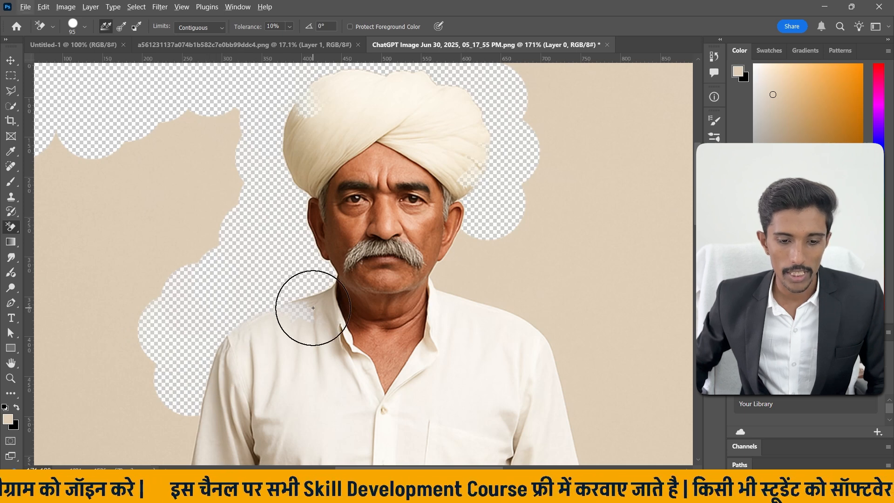
{"action": "scroll", "coordinate": [311, 309], "scroll_direction": "down", "scroll_amount": 5}
{"action": "scroll", "coordinate": [378, 306], "scroll_direction": "up", "scroll_amount": 5}
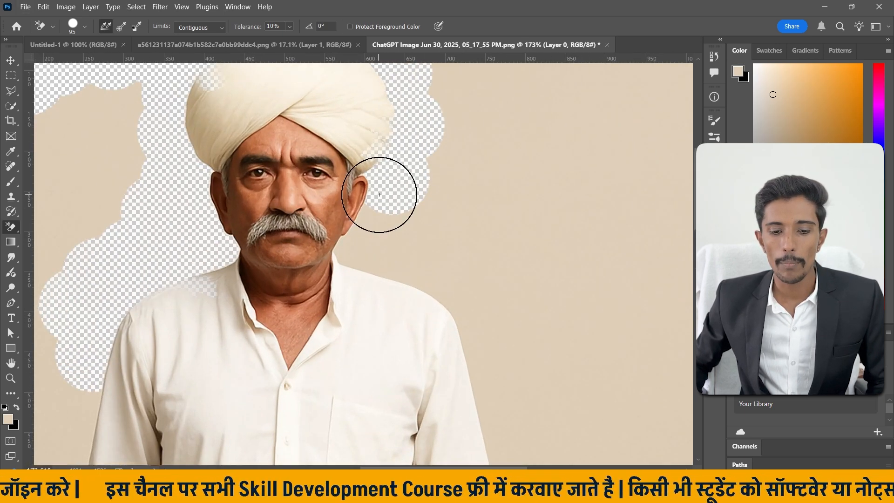
Erase the backdrop along the man's right-hand outline in the image, from the ear down to the foot, with the Background Eraser.
{"action": "mouse_move", "coordinate": [379, 189]}
{"action": "left_mouse_down"}
{"action": "mouse_move", "coordinate": [377, 208]}
{"action": "mouse_move", "coordinate": [351, 228]}
{"action": "mouse_move", "coordinate": [348, 250]}
{"action": "mouse_move", "coordinate": [409, 262]}
{"action": "mouse_move", "coordinate": [425, 283]}
{"action": "mouse_move", "coordinate": [432, 274]}
{"action": "mouse_move", "coordinate": [452, 288]}
{"action": "mouse_move", "coordinate": [472, 320]}
{"action": "mouse_move", "coordinate": [480, 374]}
{"action": "left_mouse_up"}
{"action": "scroll", "coordinate": [481, 374], "scroll_direction": "down", "scroll_amount": 4}
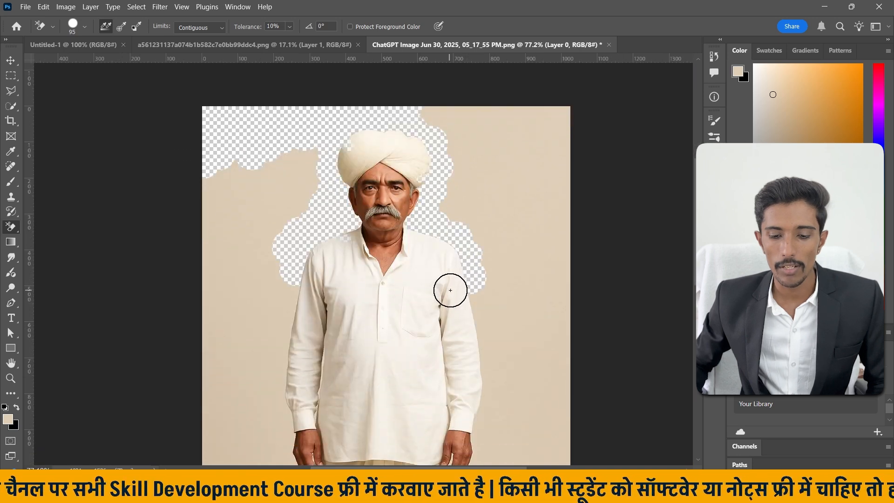
{"action": "mouse_move", "coordinate": [481, 246]}
{"action": "left_mouse_down"}
{"action": "mouse_move", "coordinate": [485, 358]}
{"action": "mouse_move", "coordinate": [476, 400]}
{"action": "mouse_move", "coordinate": [455, 433]}
{"action": "left_mouse_up"}
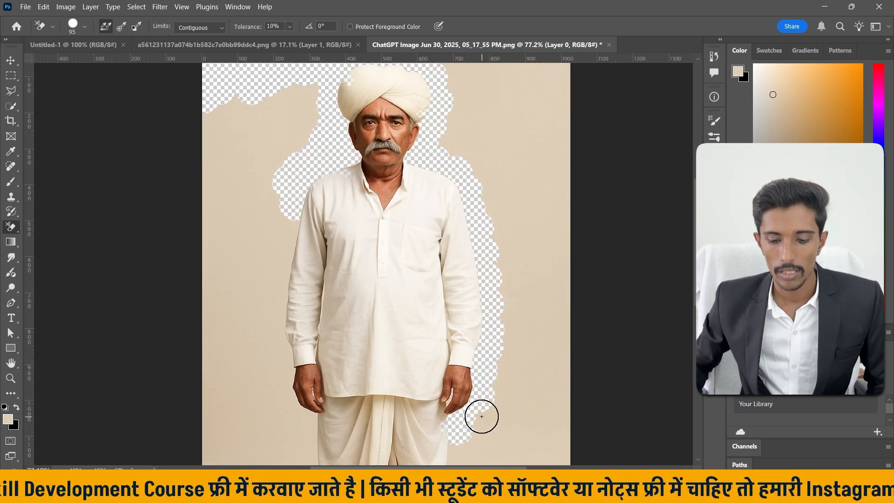
{"action": "scroll", "coordinate": [479, 415], "scroll_direction": "down", "scroll_amount": 5}
{"action": "mouse_move", "coordinate": [456, 235]}
{"action": "left_mouse_down"}
{"action": "mouse_move", "coordinate": [455, 307]}
{"action": "mouse_move", "coordinate": [431, 352]}
{"action": "left_mouse_up"}
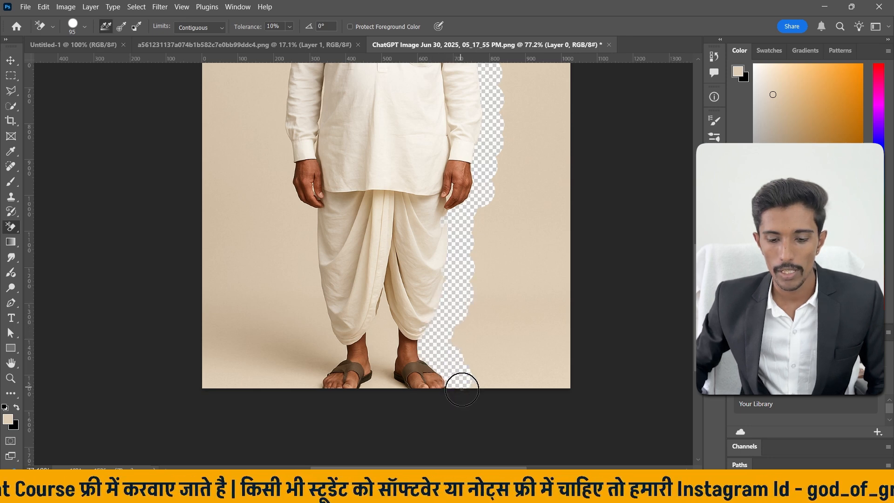
Erase the backdrop along the left sleeve, hand and leg down to the foot, and between the legs.
{"action": "scroll", "coordinate": [251, 177], "scroll_direction": "up", "scroll_amount": 5}
{"action": "mouse_move", "coordinate": [288, 118]}
{"action": "left_mouse_down"}
{"action": "mouse_move", "coordinate": [275, 257]}
{"action": "mouse_move", "coordinate": [280, 315]}
{"action": "mouse_move", "coordinate": [303, 342]}
{"action": "mouse_move", "coordinate": [308, 399]}
{"action": "left_mouse_up"}
{"action": "scroll", "coordinate": [302, 386], "scroll_direction": "down", "scroll_amount": 6}
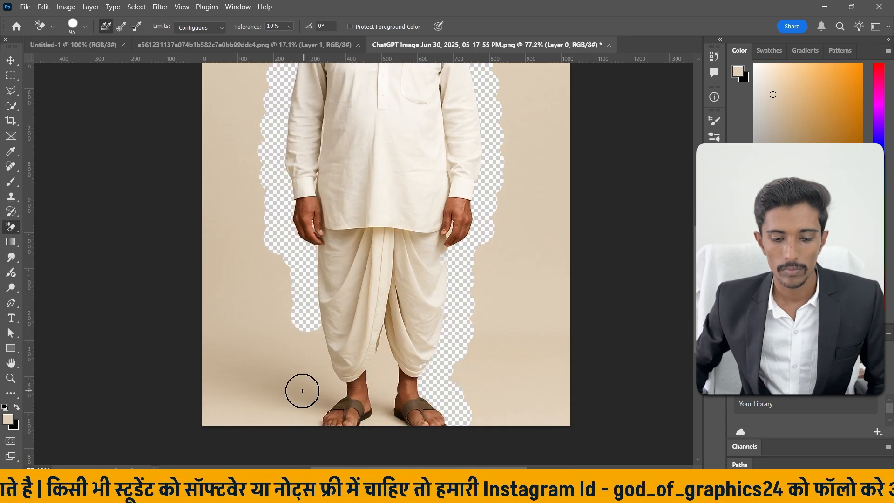
{"action": "mouse_move", "coordinate": [299, 285]}
{"action": "left_mouse_down"}
{"action": "mouse_move", "coordinate": [307, 273]}
{"action": "mouse_move", "coordinate": [330, 340]}
{"action": "mouse_move", "coordinate": [339, 330]}
{"action": "mouse_move", "coordinate": [312, 370]}
{"action": "mouse_move", "coordinate": [391, 361]}
{"action": "mouse_move", "coordinate": [395, 381]}
{"action": "mouse_move", "coordinate": [387, 366]}
{"action": "mouse_move", "coordinate": [368, 370]}
{"action": "mouse_move", "coordinate": [393, 365]}
{"action": "mouse_move", "coordinate": [378, 356]}
{"action": "mouse_move", "coordinate": [385, 282]}
{"action": "mouse_move", "coordinate": [386, 316]}
{"action": "left_mouse_up"}
{"action": "scroll", "coordinate": [387, 302], "scroll_direction": "down", "scroll_amount": 4}
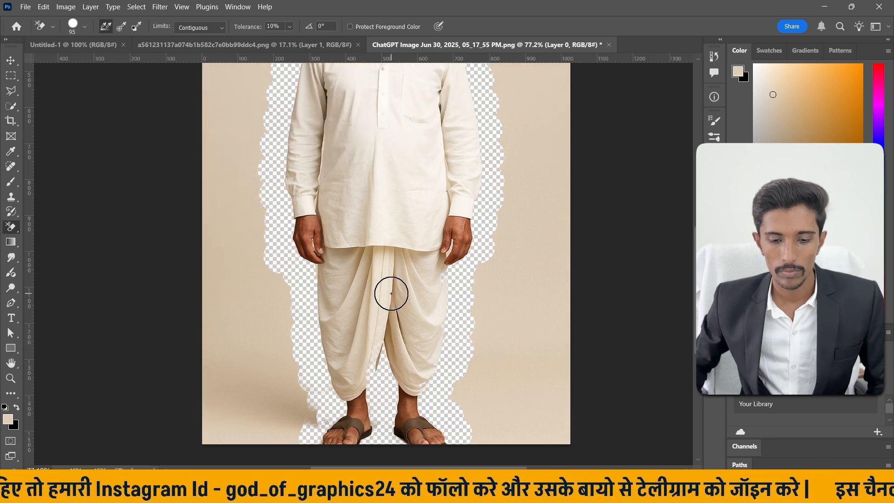
Erase a wider patch of backdrop to the left of the man's head and shoulder with the Background Eraser.
{"action": "scroll", "coordinate": [391, 261], "scroll_direction": "up", "scroll_amount": 3}
{"action": "scroll", "coordinate": [394, 225], "scroll_direction": "up", "scroll_amount": 3}
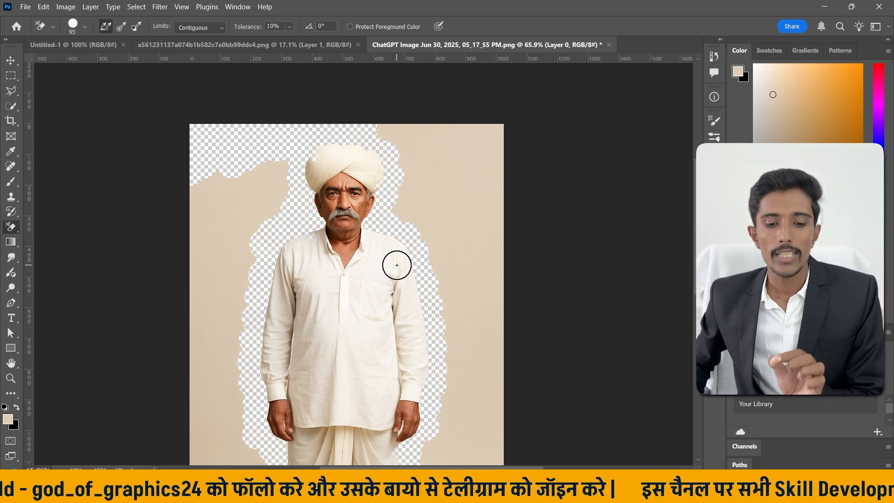
{"action": "mouse_move", "coordinate": [254, 142]}
{"action": "left_mouse_down"}
{"action": "mouse_move", "coordinate": [280, 172]}
{"action": "mouse_move", "coordinate": [236, 232]}
{"action": "mouse_move", "coordinate": [285, 180]}
{"action": "mouse_move", "coordinate": [267, 221]}
{"action": "mouse_move", "coordinate": [233, 234]}
{"action": "mouse_move", "coordinate": [259, 152]}
{"action": "mouse_move", "coordinate": [261, 216]}
{"action": "left_mouse_up"}
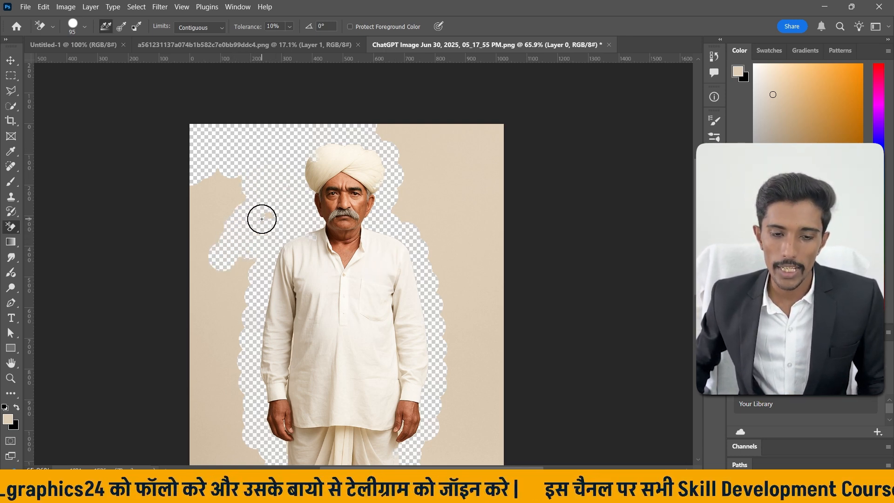
Try the Background Eraser at 95% tolerance along the edge of the right-hand hand and sleeve, and undo the stroke.
{"action": "left_click", "coordinate": [290, 26]}
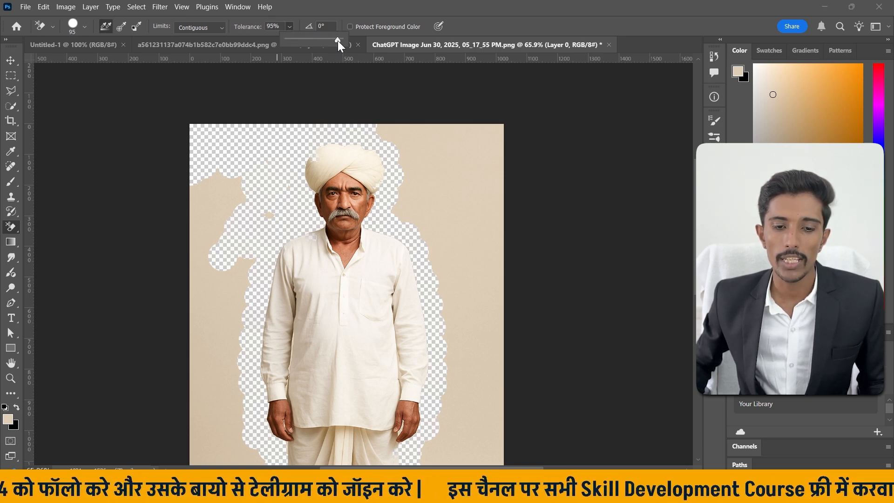
{"action": "scroll", "coordinate": [398, 269], "scroll_direction": "down", "scroll_amount": 2}
{"action": "scroll", "coordinate": [434, 394], "scroll_direction": "down", "scroll_amount": 2}
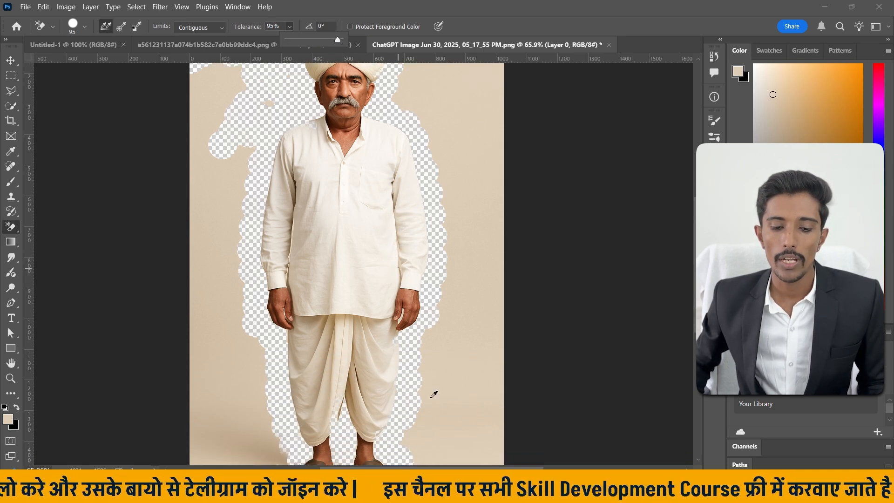
{"action": "scroll", "coordinate": [433, 394], "scroll_direction": "up", "scroll_amount": 3}
{"action": "left_click", "coordinate": [418, 261]}
{"action": "left_click_drag", "start_coordinate": [416, 259], "coordinate": [424, 212]}
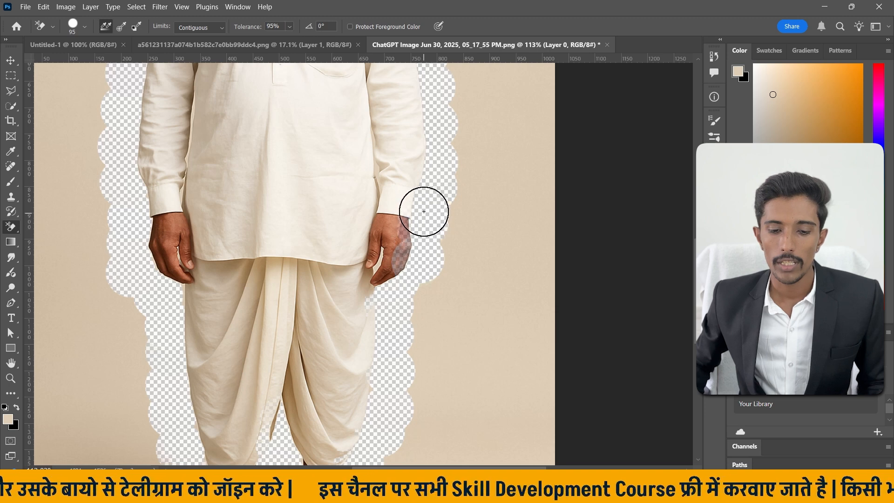
{"action": "scroll", "coordinate": [441, 207], "scroll_direction": "up", "scroll_amount": 2}
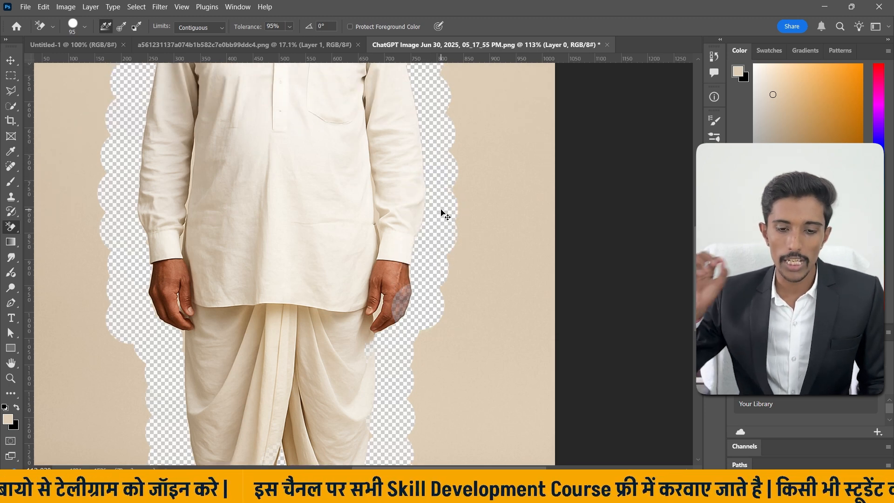
{"action": "key", "text": "ctrl+z"}
{"action": "scroll", "coordinate": [419, 201], "scroll_direction": "down", "scroll_amount": 1}
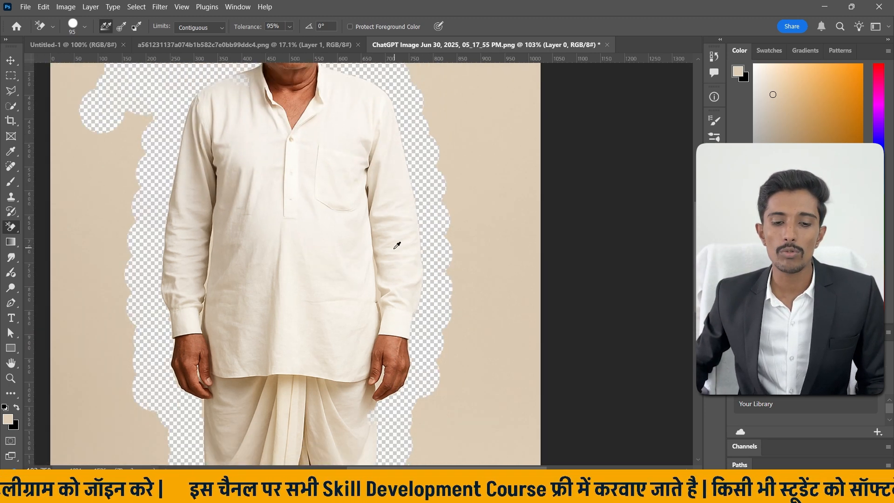
Set the Background Eraser's tolerance to 15%.
{"action": "key", "text": "ctrl+0"}
{"action": "left_click", "coordinate": [288, 26]}
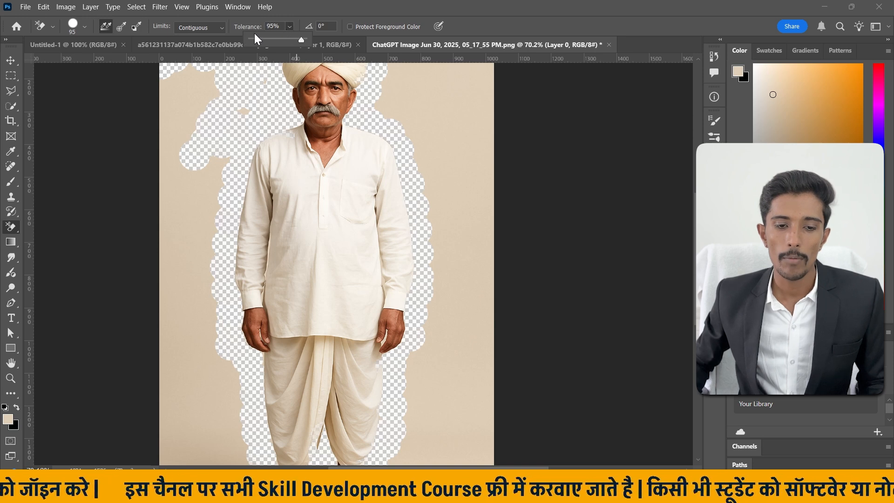
{"action": "left_click", "coordinate": [253, 39]}
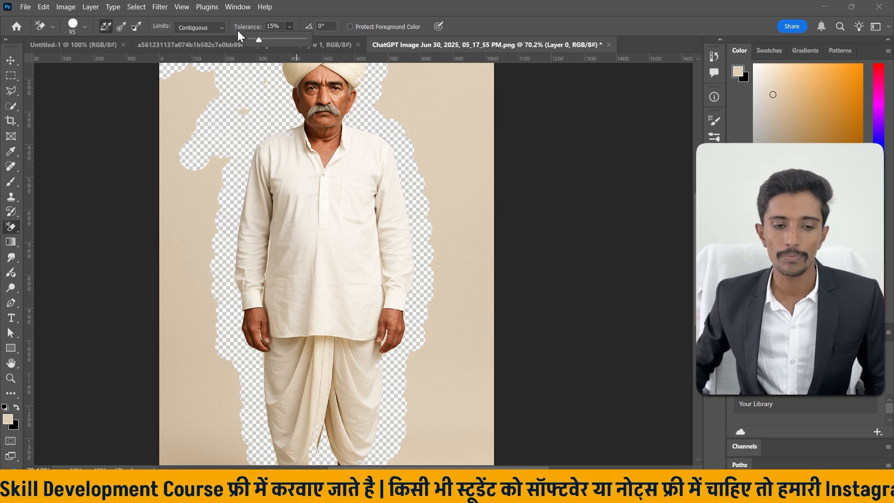
{"action": "left_click", "coordinate": [289, 27]}
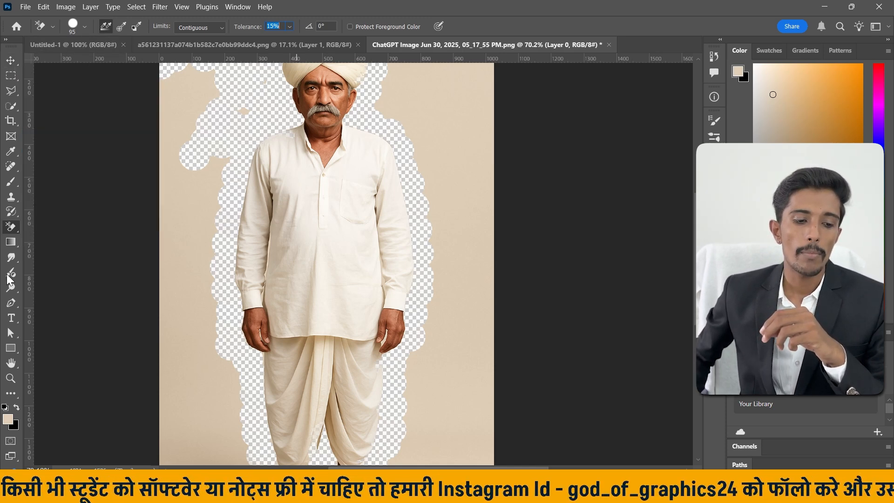
{"action": "right_click", "coordinate": [14, 229]}
{"action": "key", "text": "Escape"}
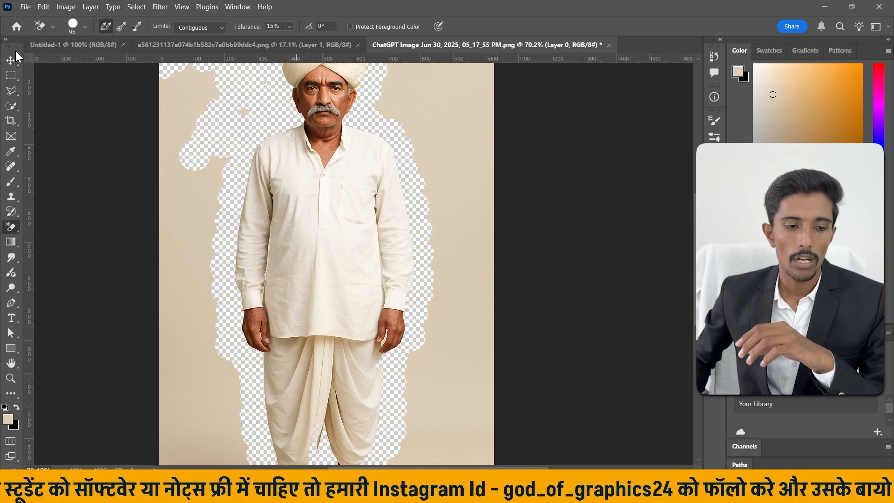
{"action": "key", "text": "v"}
{"action": "right_click", "coordinate": [7, 230]}
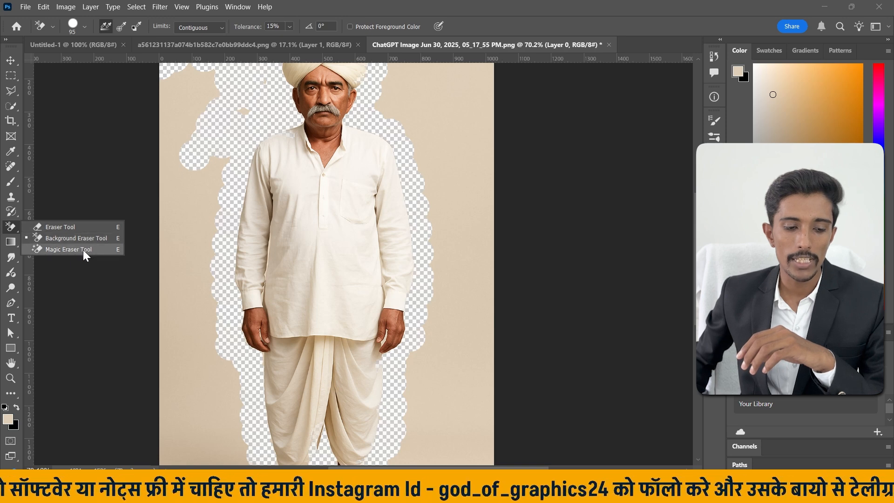
{"action": "left_click", "coordinate": [83, 249]}
{"action": "left_click", "coordinate": [10, 62]}
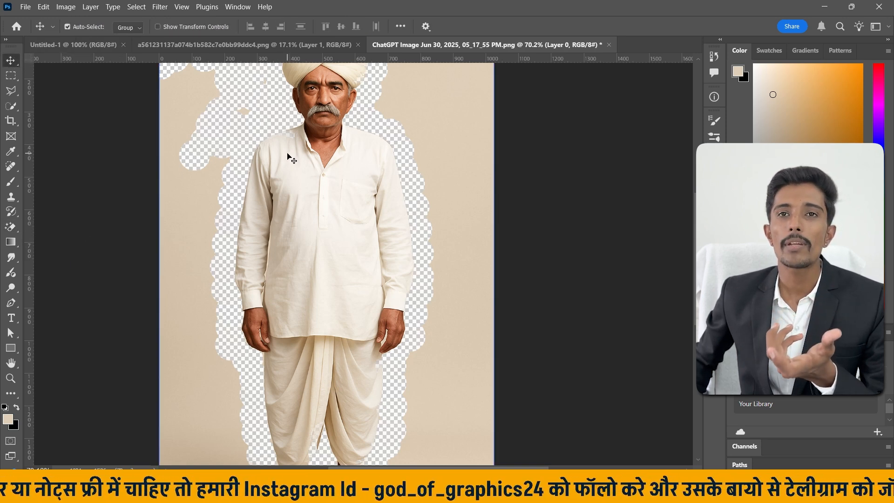
{"action": "scroll", "coordinate": [475, 145], "scroll_direction": "up", "scroll_amount": 2}
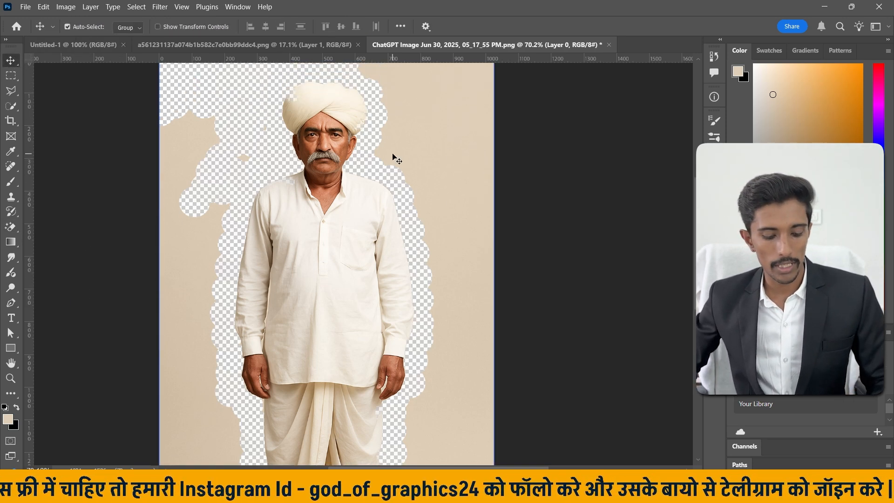
{"action": "scroll", "coordinate": [395, 156], "scroll_direction": "down", "scroll_amount": 3}
{"action": "scroll", "coordinate": [427, 186], "scroll_direction": "up", "scroll_amount": 1}
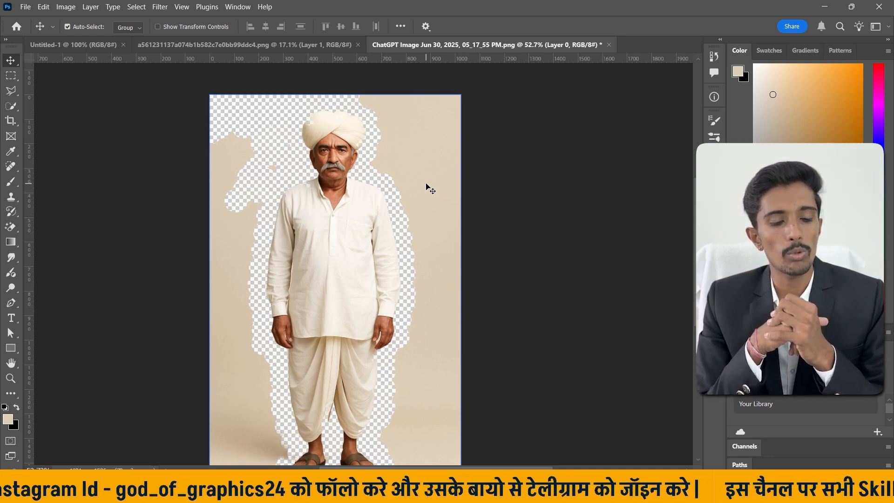
Erase the remaining backdrop to the right of the man with the Magic Eraser at tolerance 32.
{"action": "left_click", "coordinate": [10, 227]}
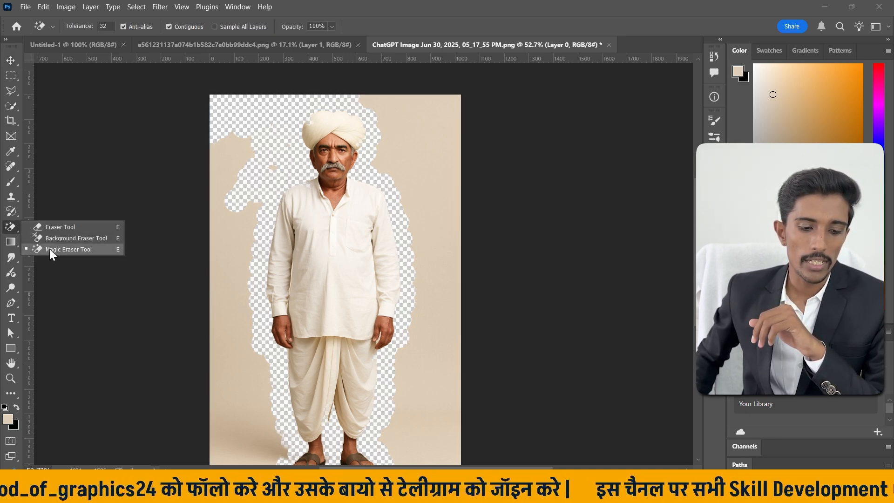
{"action": "left_click", "coordinate": [69, 247]}
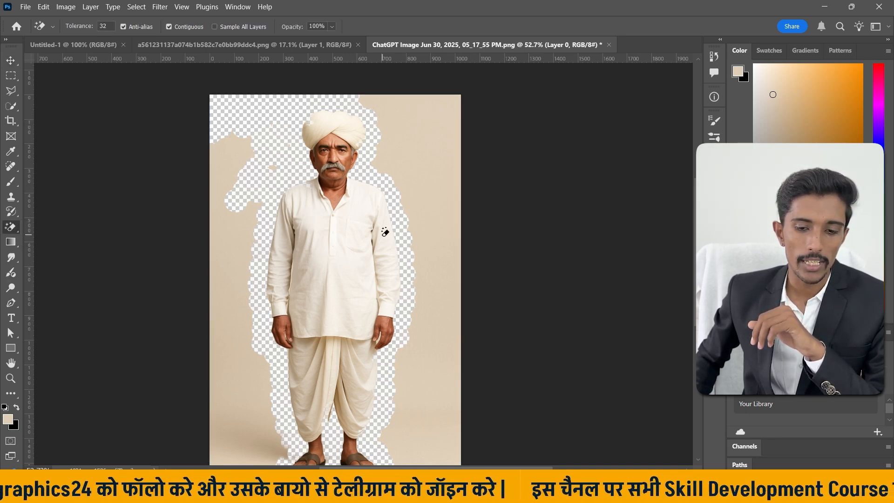
{"action": "left_click", "coordinate": [435, 132]}
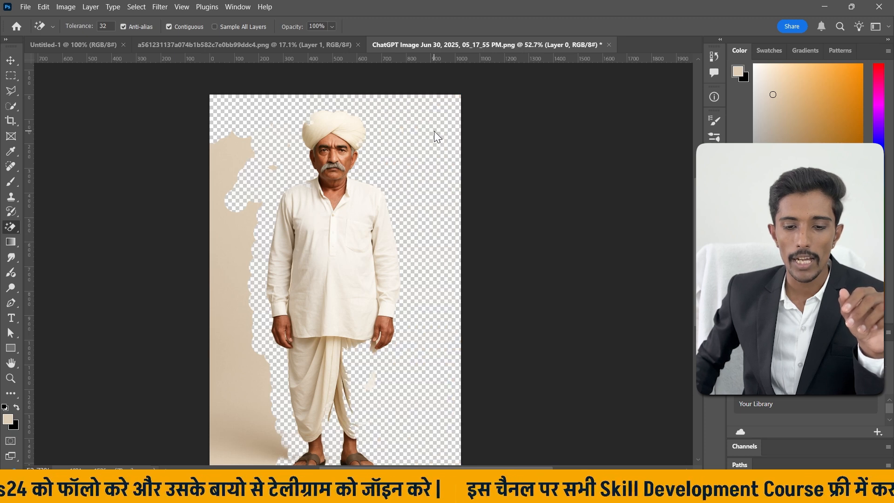
{"action": "scroll", "coordinate": [435, 135], "scroll_direction": "down", "scroll_amount": 1}
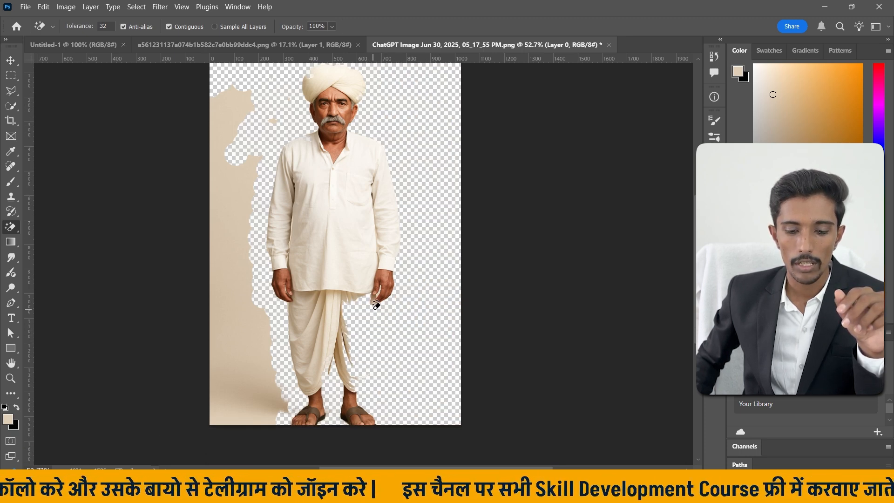
Try removing the backdrop left of the man with the Magic Eraser from several sample points, undoing each attempt.
{"action": "left_click", "coordinate": [241, 366]}
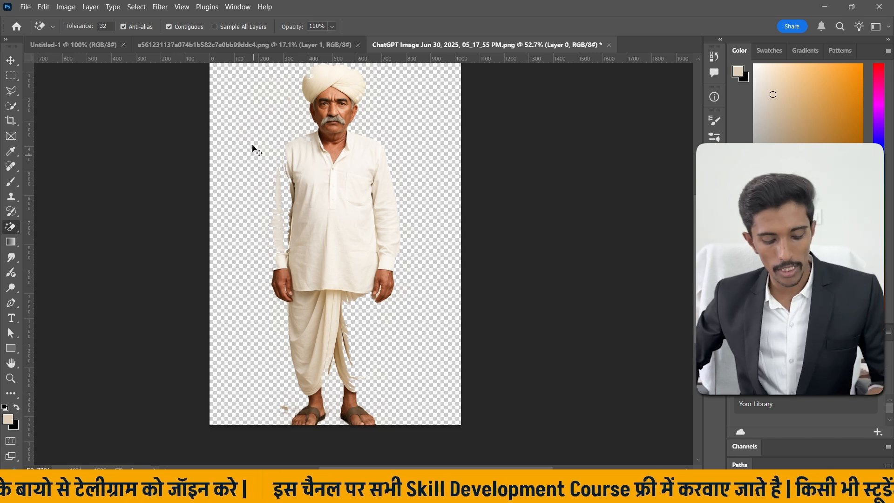
{"action": "key", "text": "ctrl+z"}
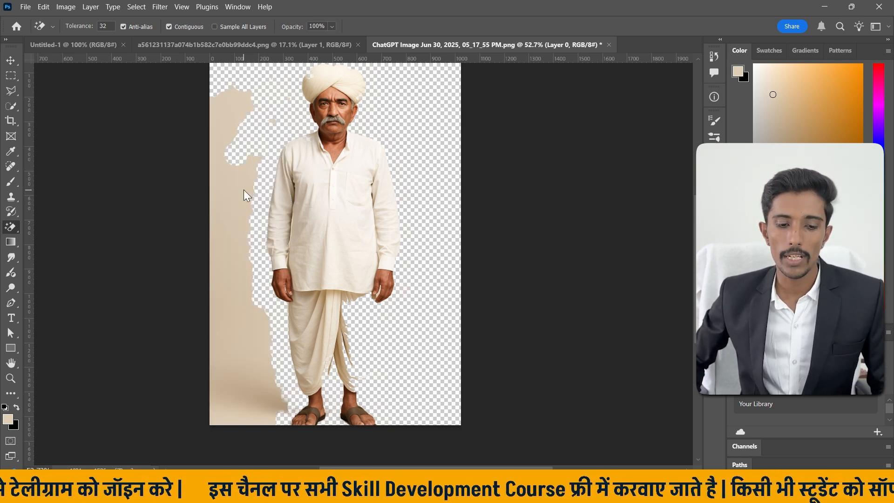
{"action": "left_click", "coordinate": [244, 189]}
{"action": "key", "text": "ctrl+z"}
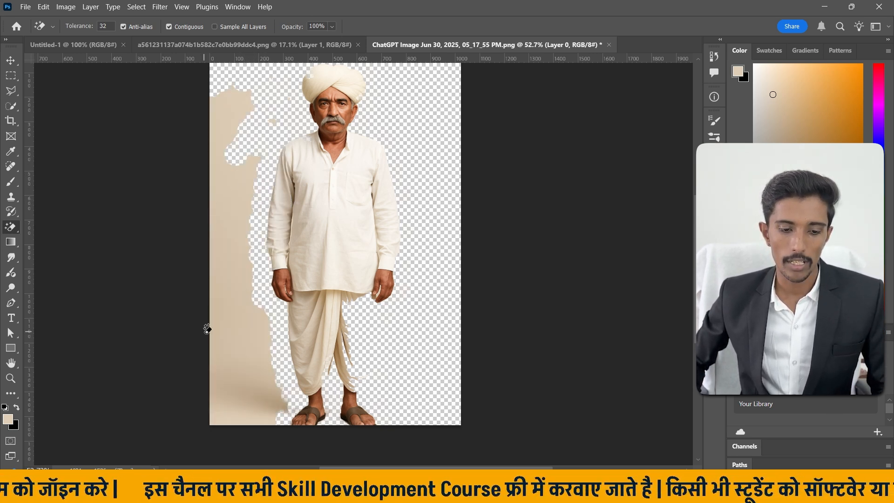
{"action": "left_click", "coordinate": [231, 412]}
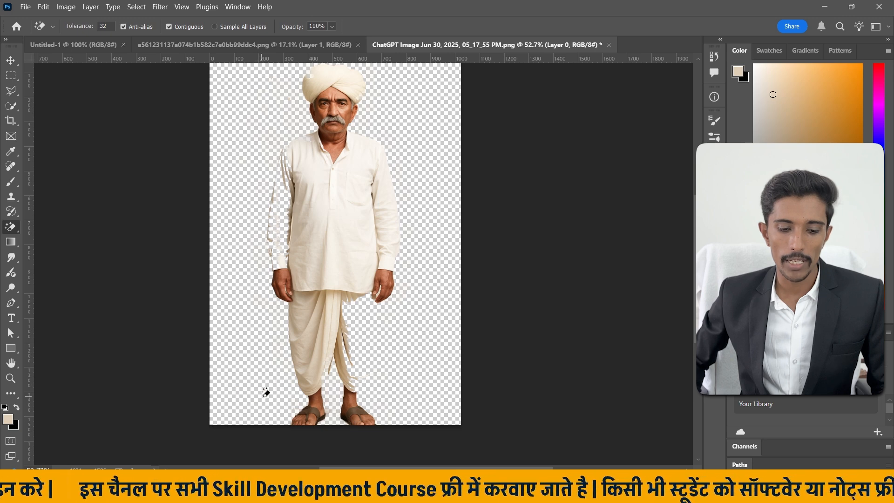
{"action": "key", "text": "ctrl+z"}
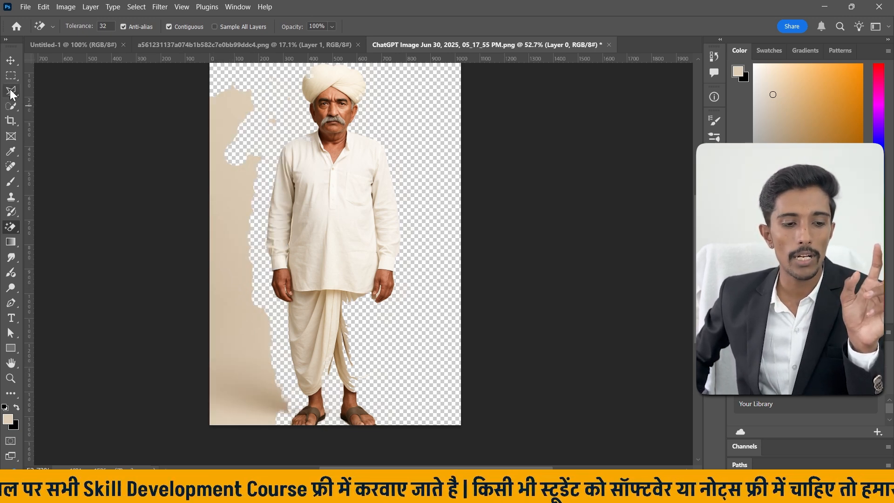
Select the backdrop left of the man with the Magic Wand at tolerance 30 for comparison, and deselect it.
{"action": "left_click", "coordinate": [13, 109]}
{"action": "left_click", "coordinate": [57, 127]}
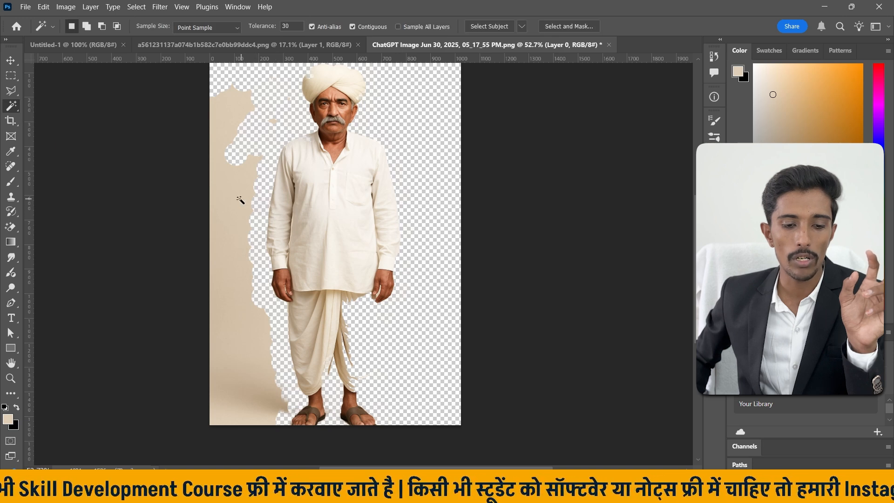
{"action": "left_click", "coordinate": [240, 200]}
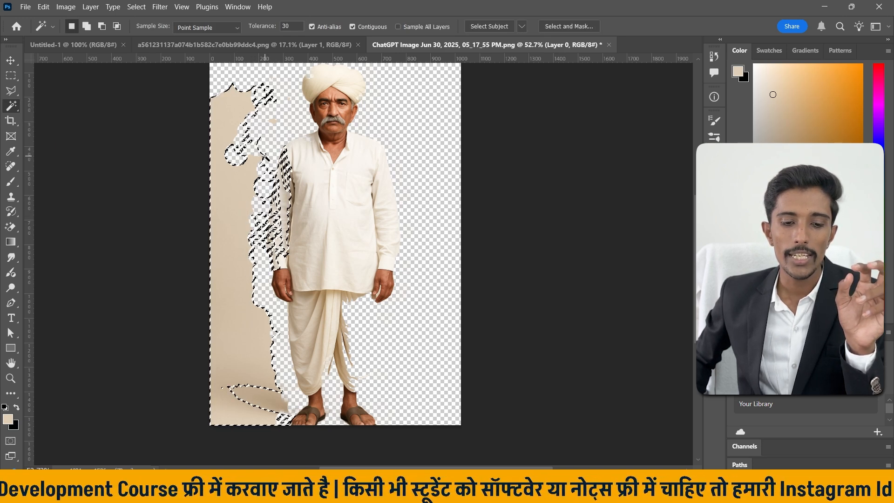
{"action": "key", "text": "ctrl+d"}
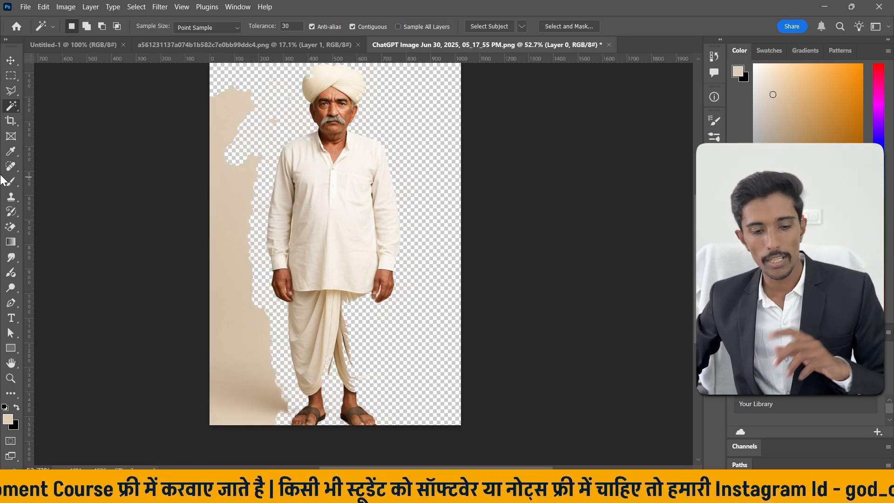
Try the Magic Eraser once more on the upper part of the left backdrop, and undo the erasure.
{"action": "left_click", "coordinate": [11, 227]}
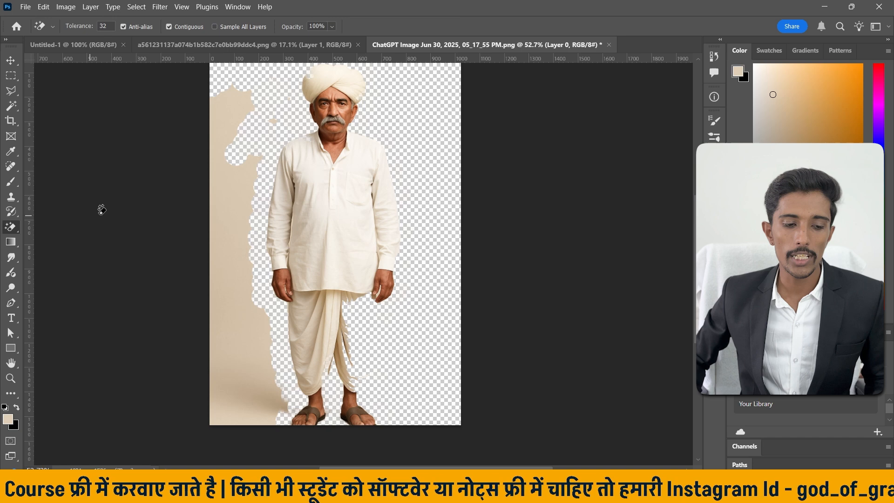
{"action": "left_click", "coordinate": [219, 203]}
{"action": "key", "text": "ctrl+z"}
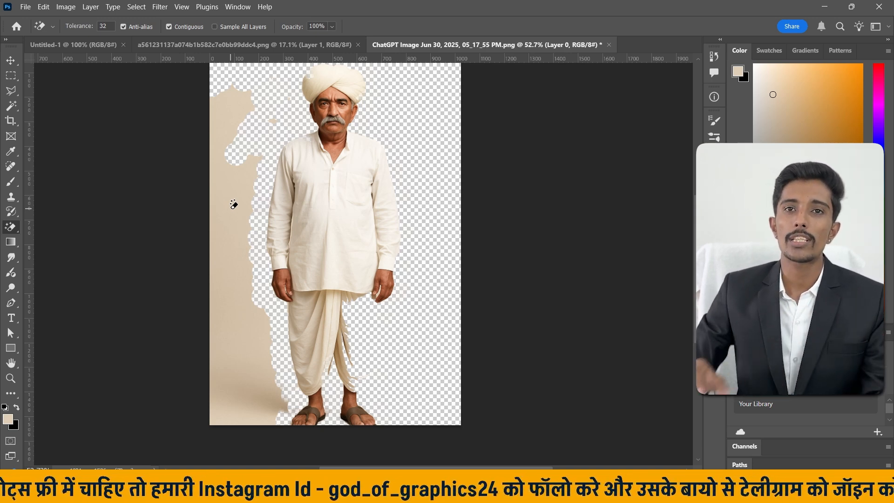
Switch the eraser group back to the regular Eraser tool and activate the Move tool.
{"action": "right_click", "coordinate": [10, 227]}
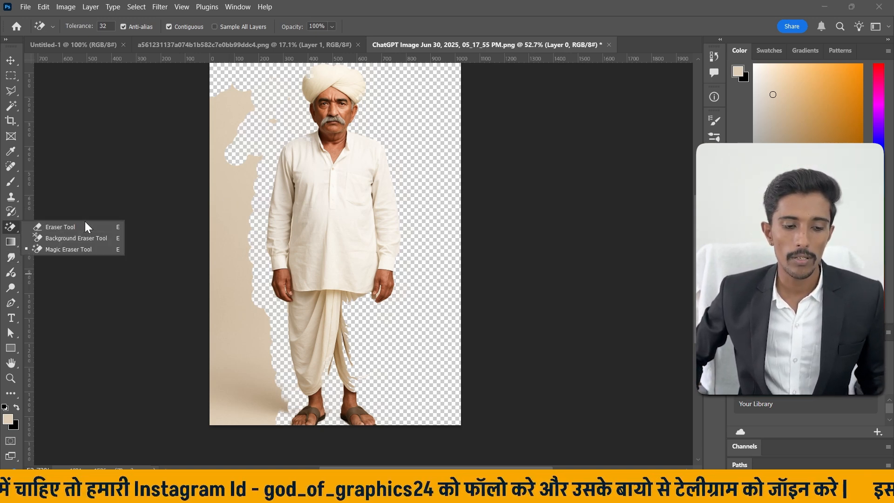
{"action": "left_click", "coordinate": [83, 227]}
{"action": "left_click", "coordinate": [10, 59]}
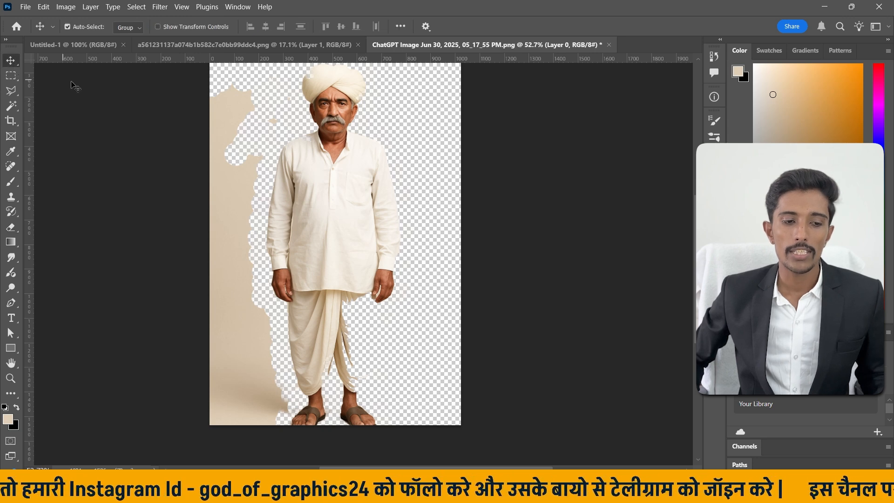